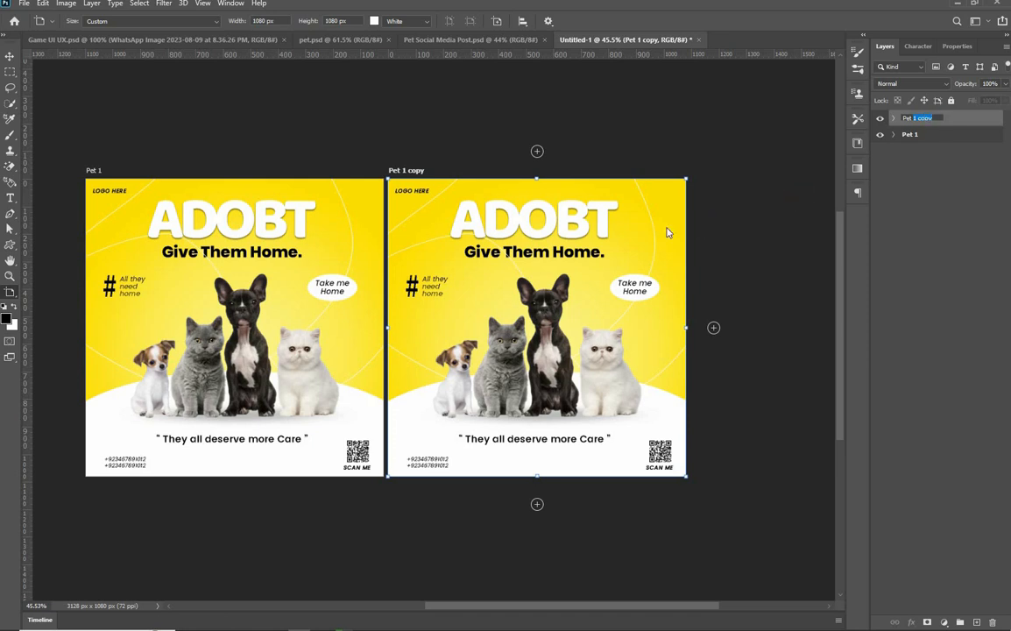
- Rename the copied artboard as Pet 2
text(2)
key(Return)
key(v)
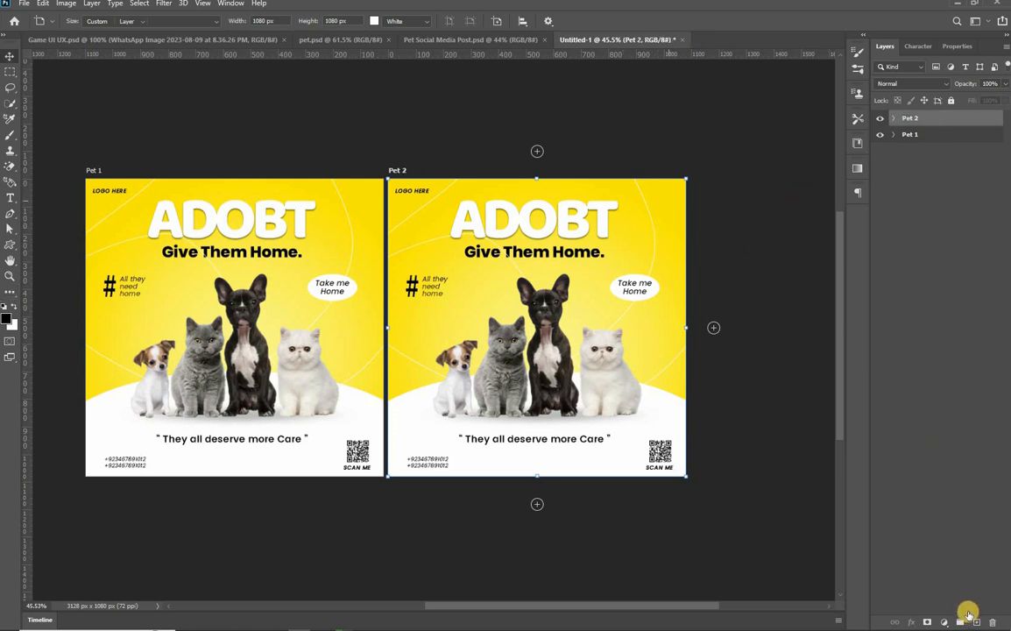
- Edit the gradient overlay of the Pet 2 background rectangle, setting the gradient's end colour stop to cyan 00fcff
scroll(958, 580, down, 2)
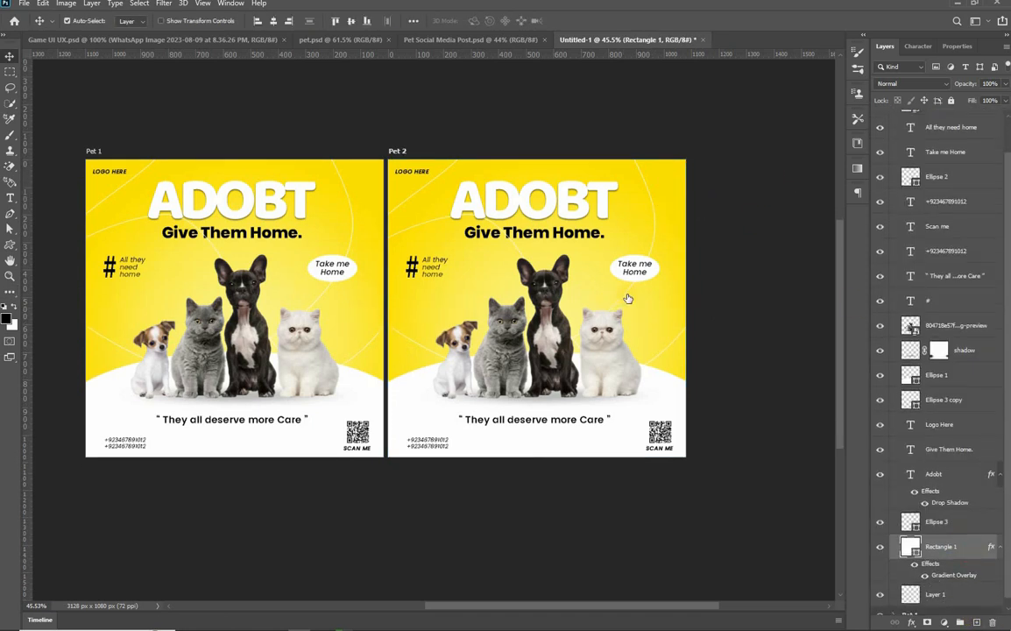
key(space)
double_click(953, 576)
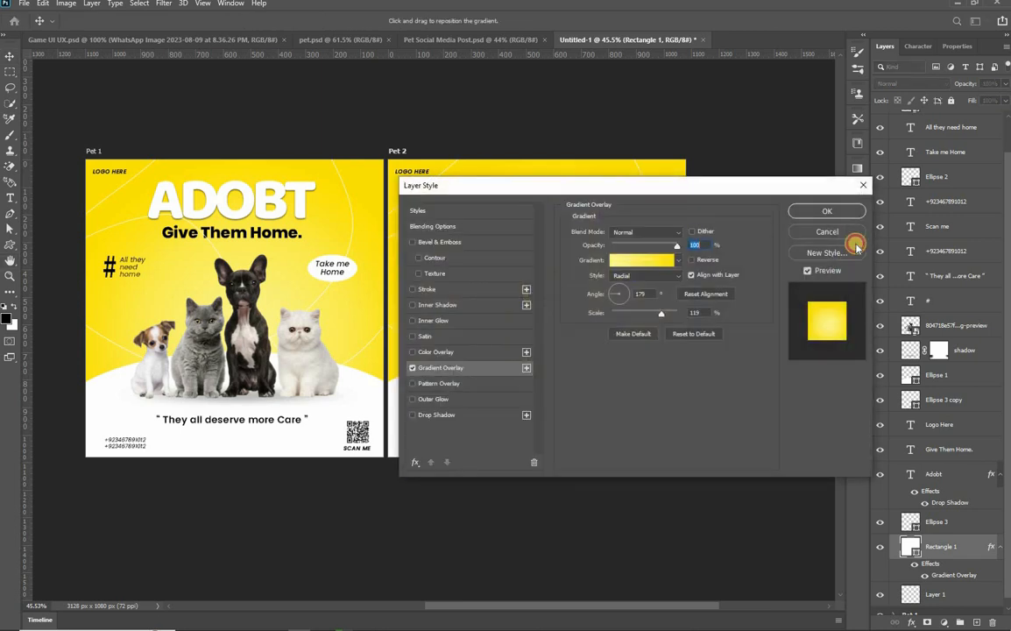
drag(674, 190, 960, 224)
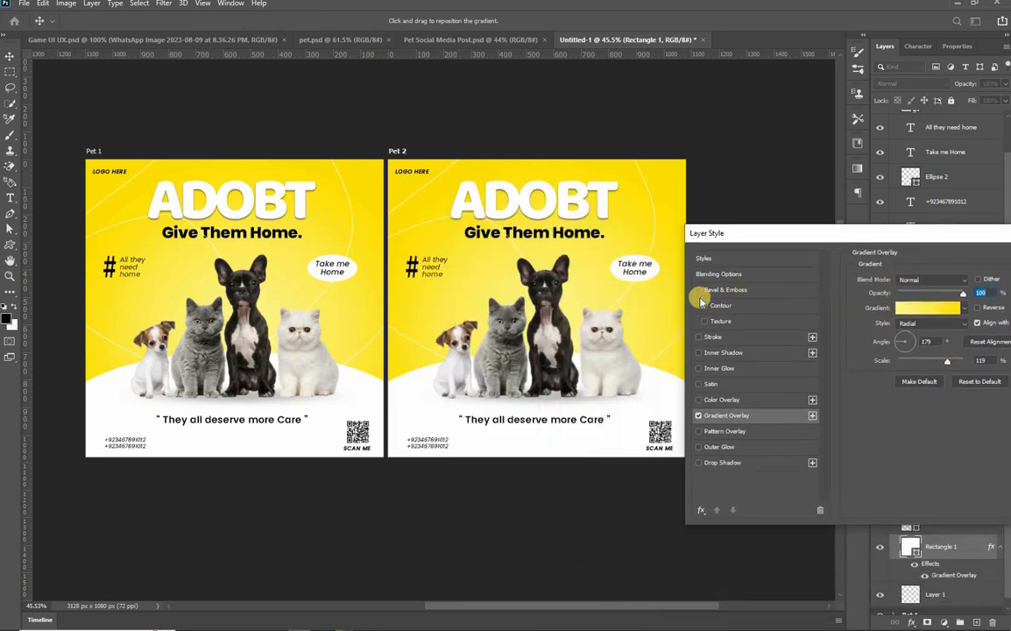
click(953, 304)
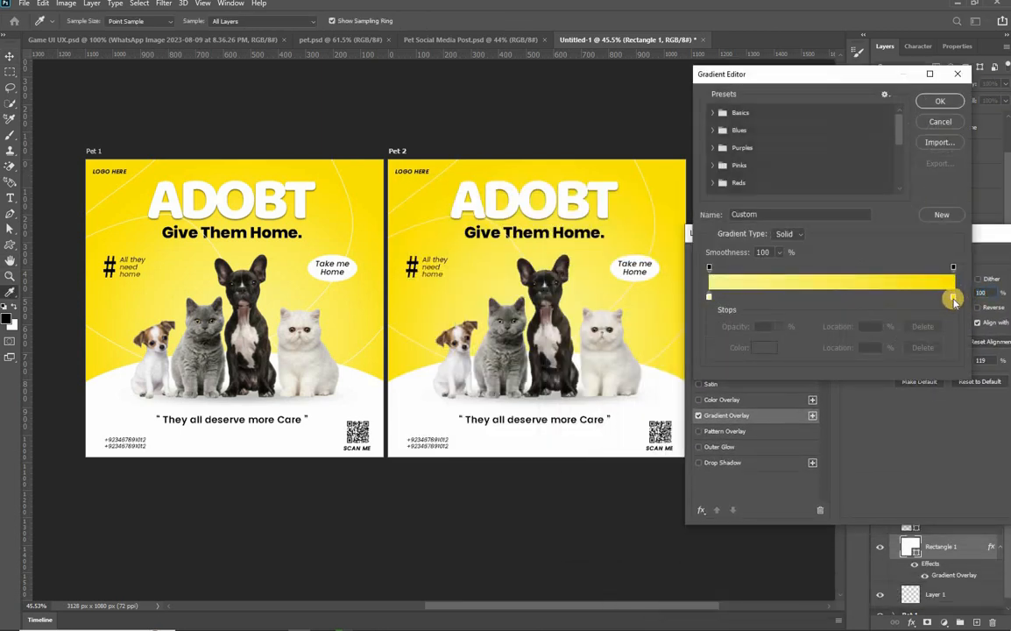
double_click(952, 298)
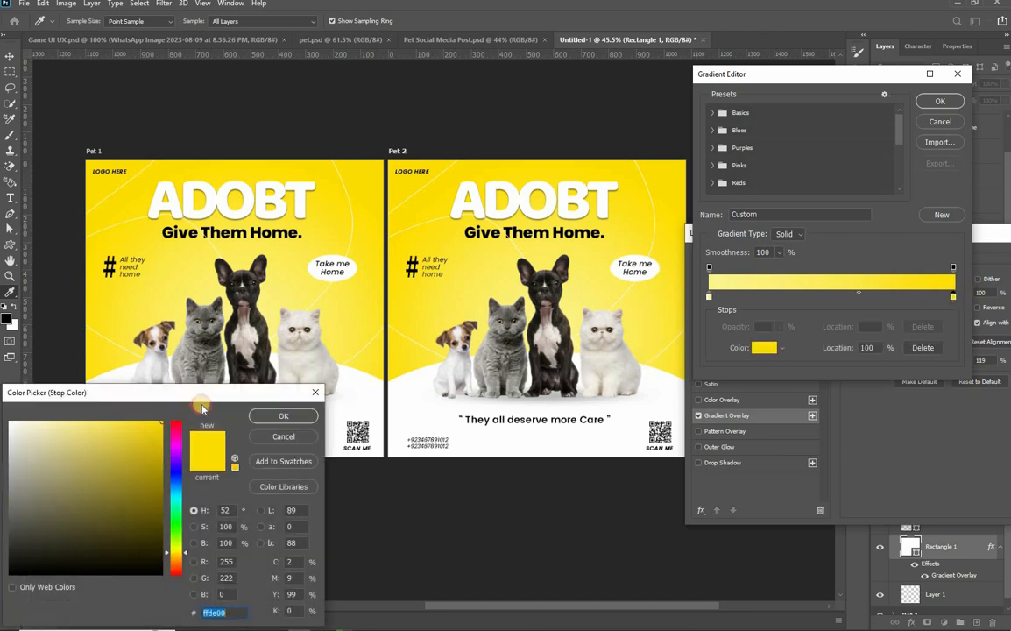
text(ff0000)
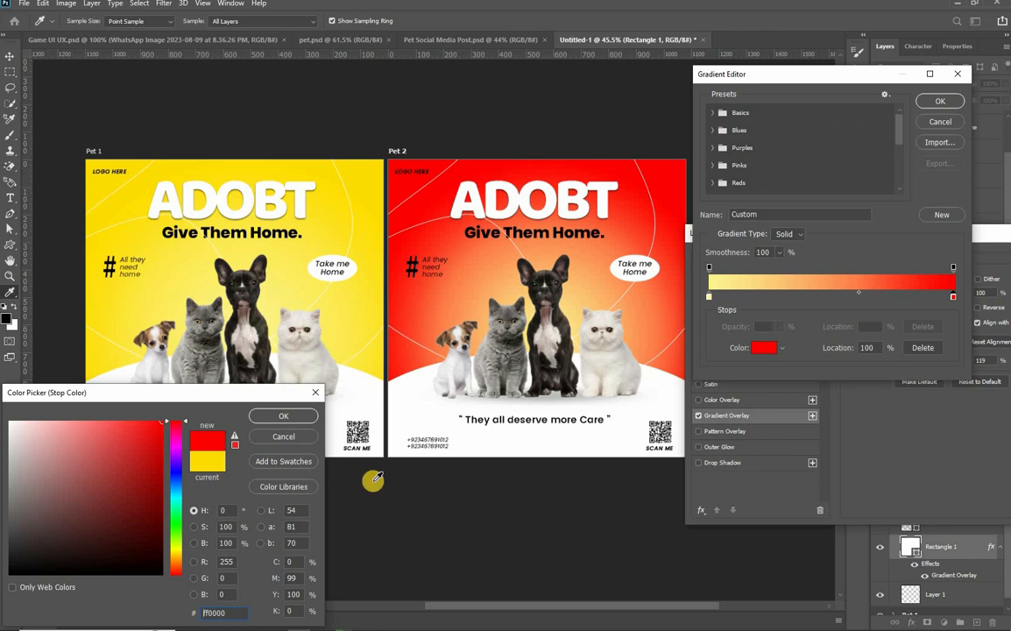
click(177, 499)
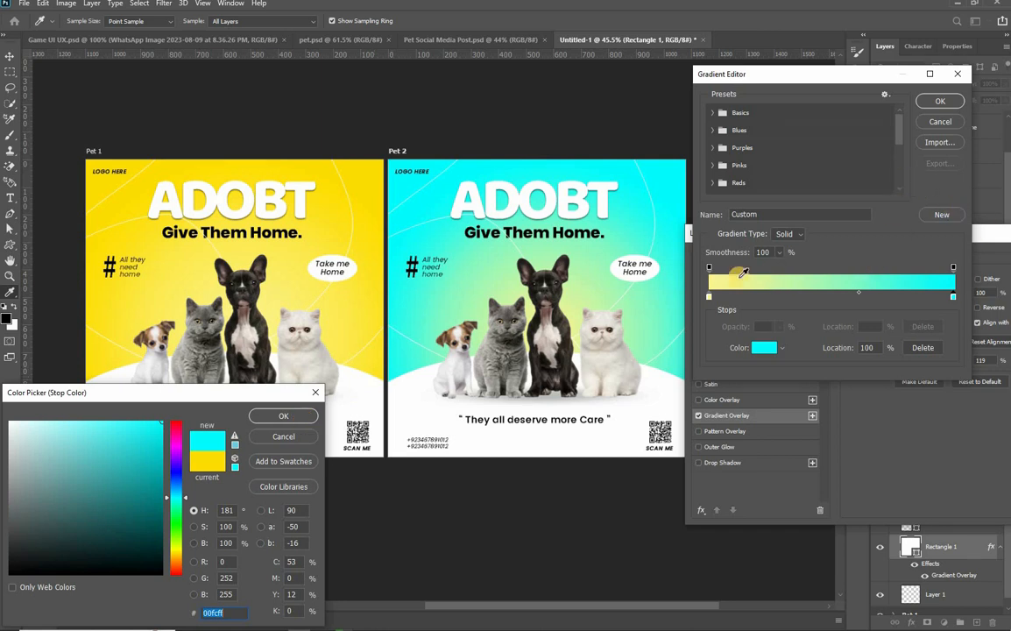
key(Return)
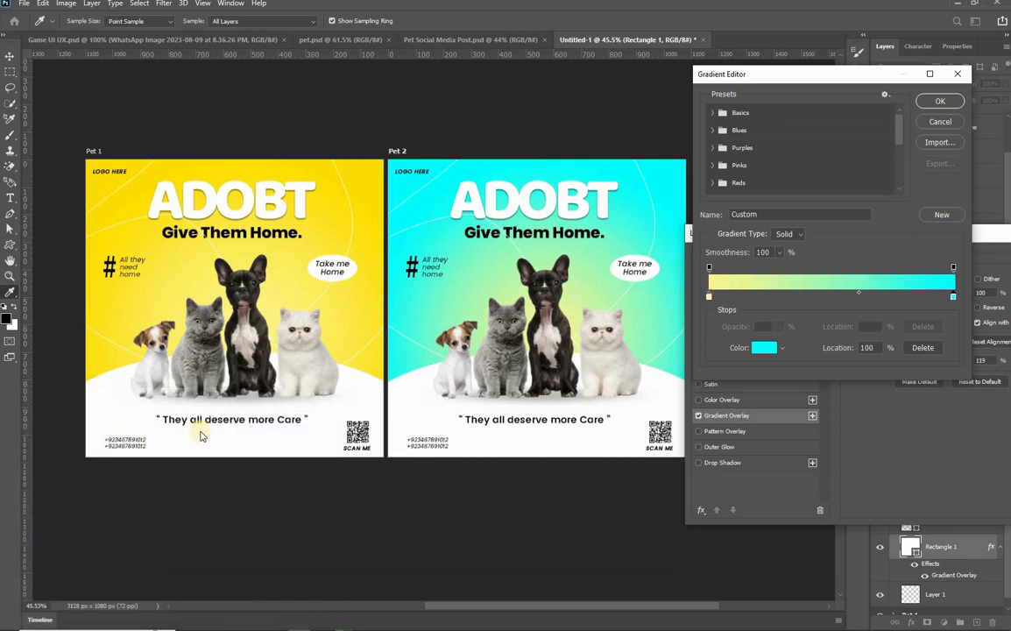
- Set the gradient's start colour stop to white ffffff and accept the gradient
double_click(709, 296)
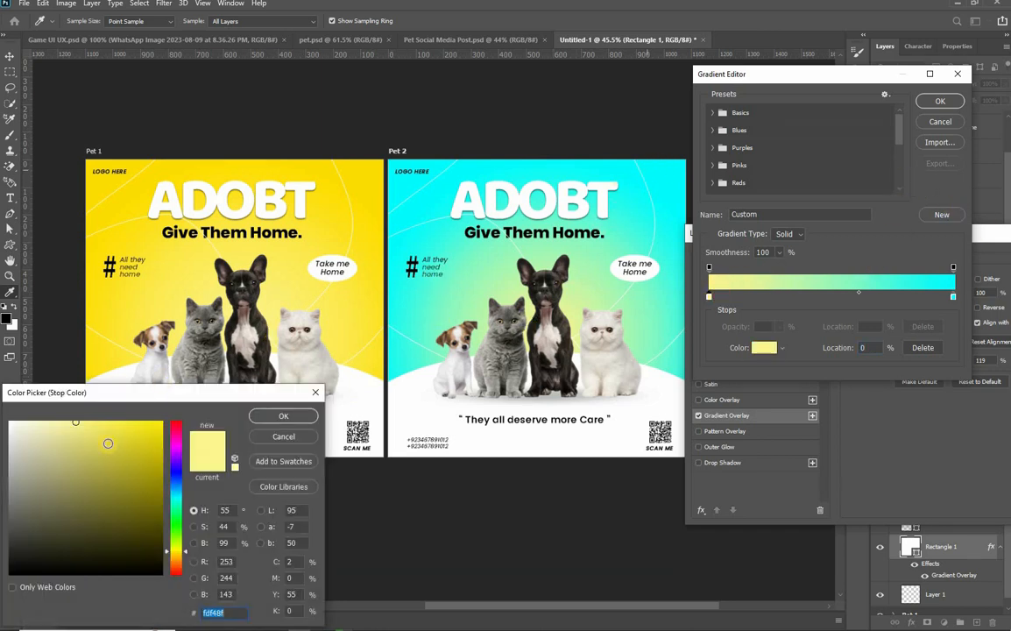
text(ffde00)
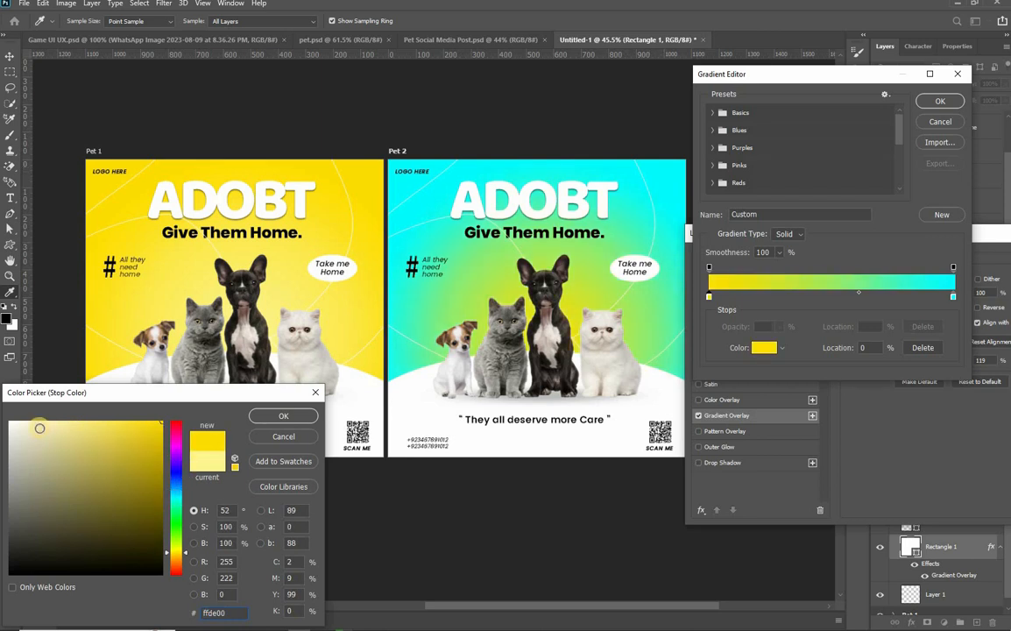
text(00fcff)
drag(28, 425, 20, 422)
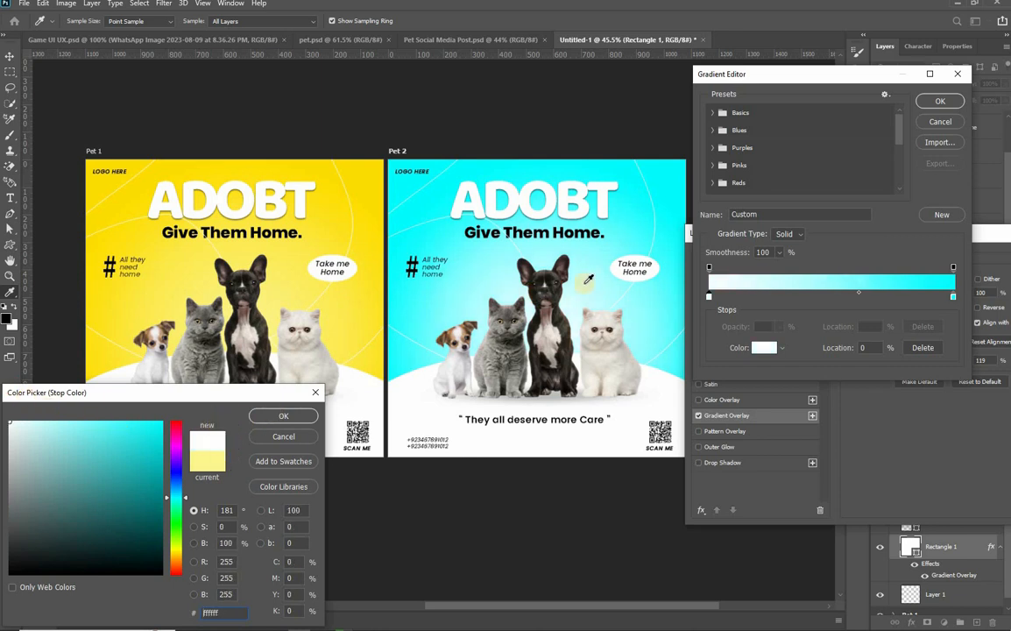
key(Return)
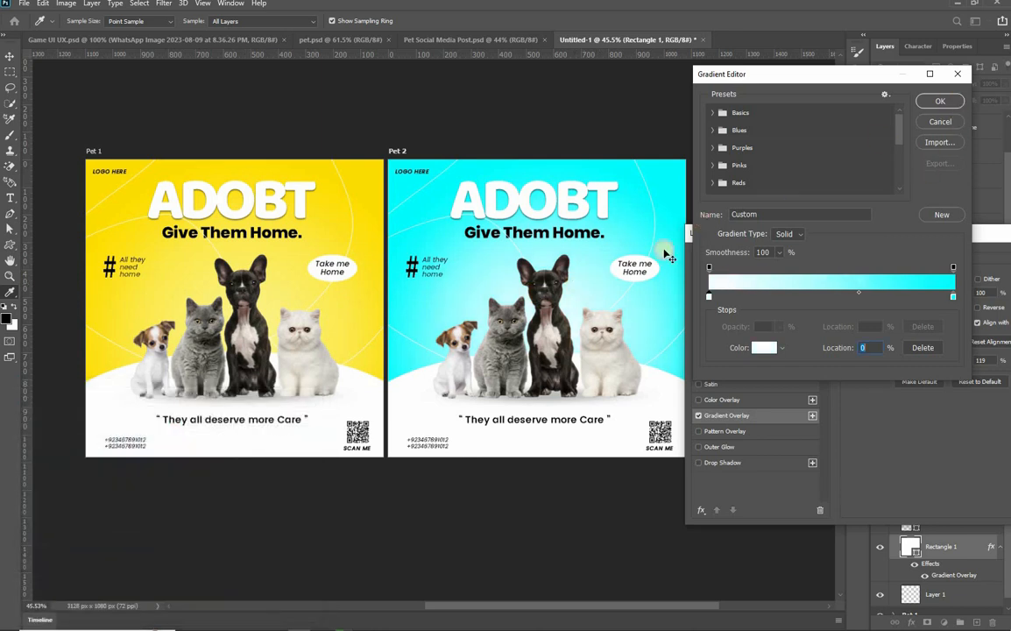
key(Return)
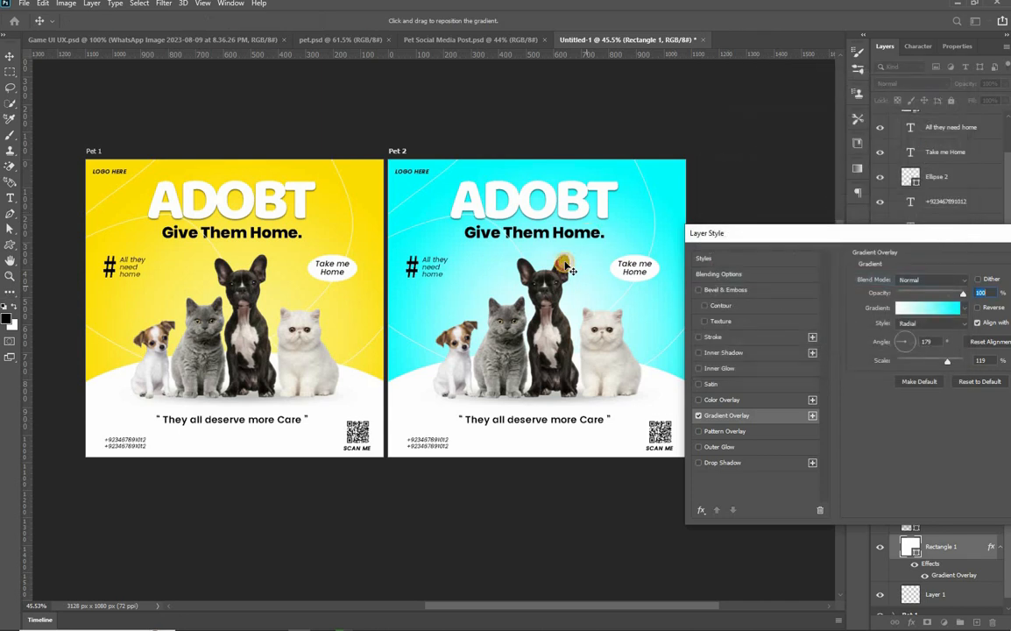
- Reopen the background gradient and recolour its end stop to a lighter cyan with 83% saturation and 100% brightness
click(945, 307)
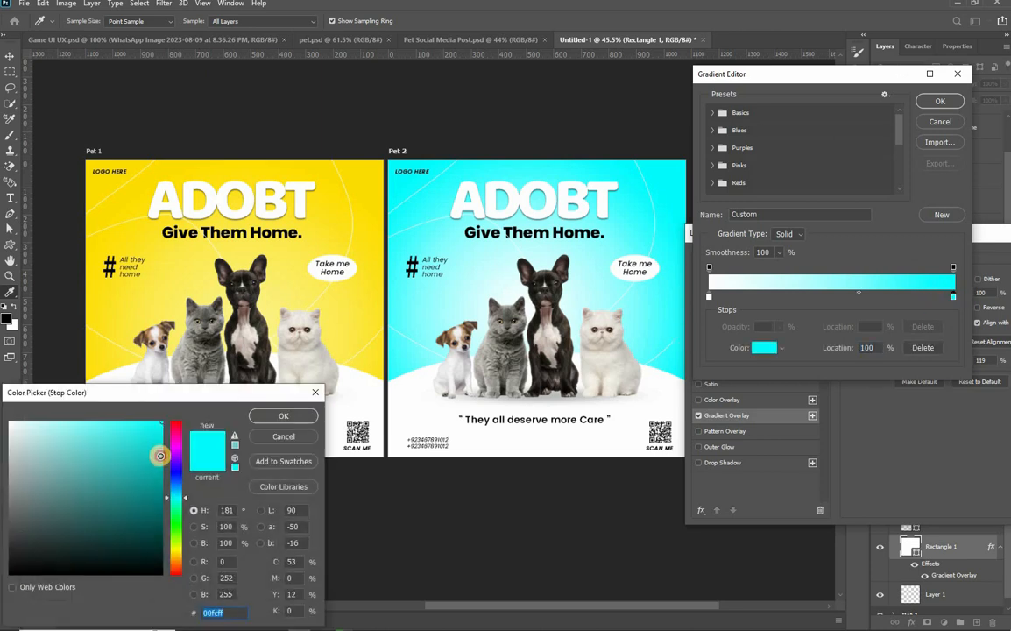
drag(160, 455, 160, 425)
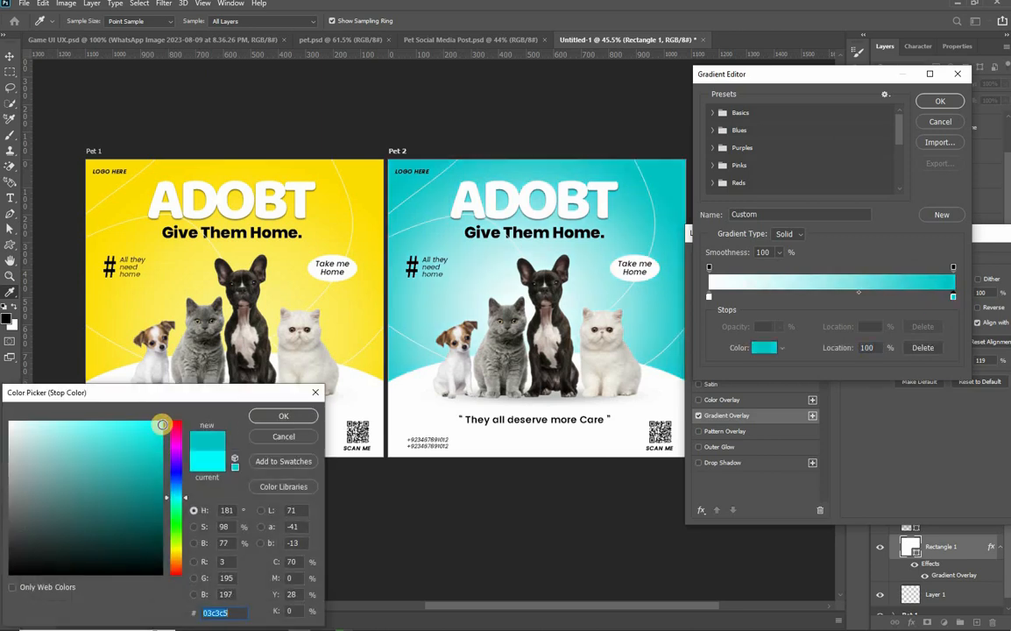
drag(200, 473, 179, 489)
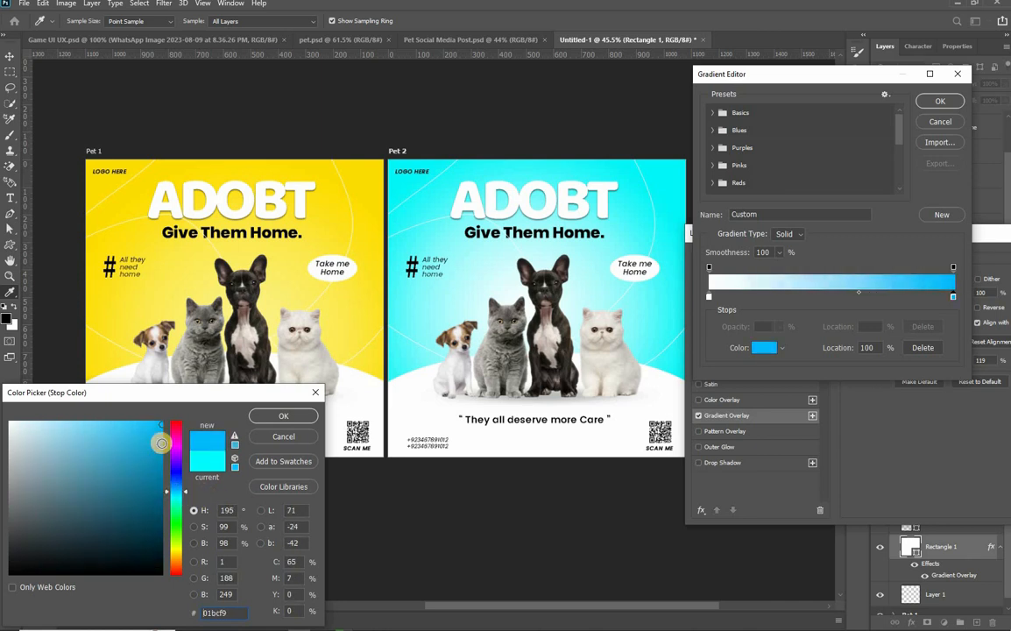
drag(160, 435, 136, 420)
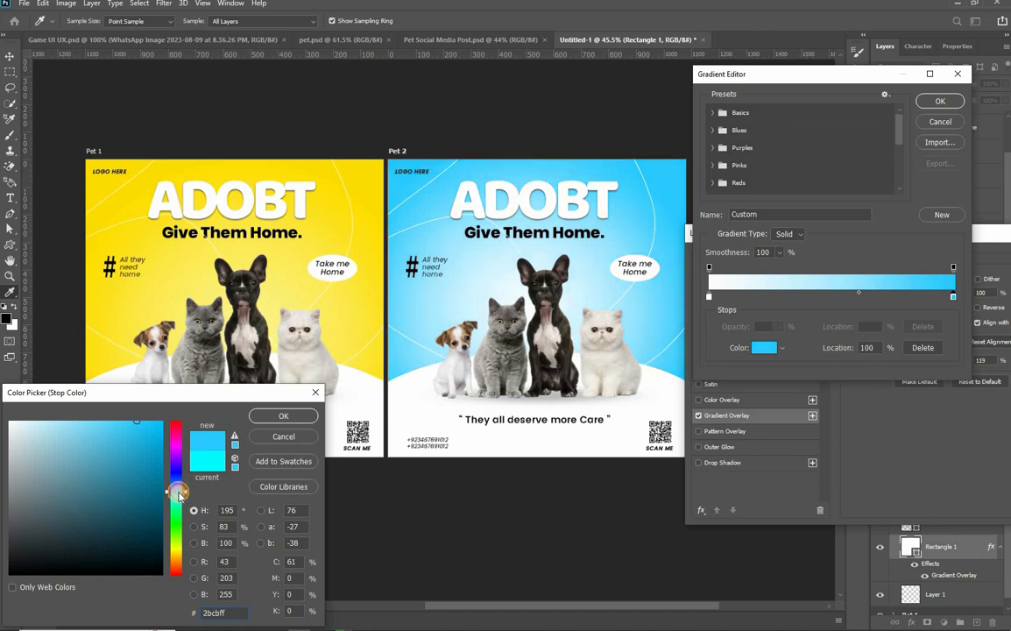
drag(179, 494, 178, 497)
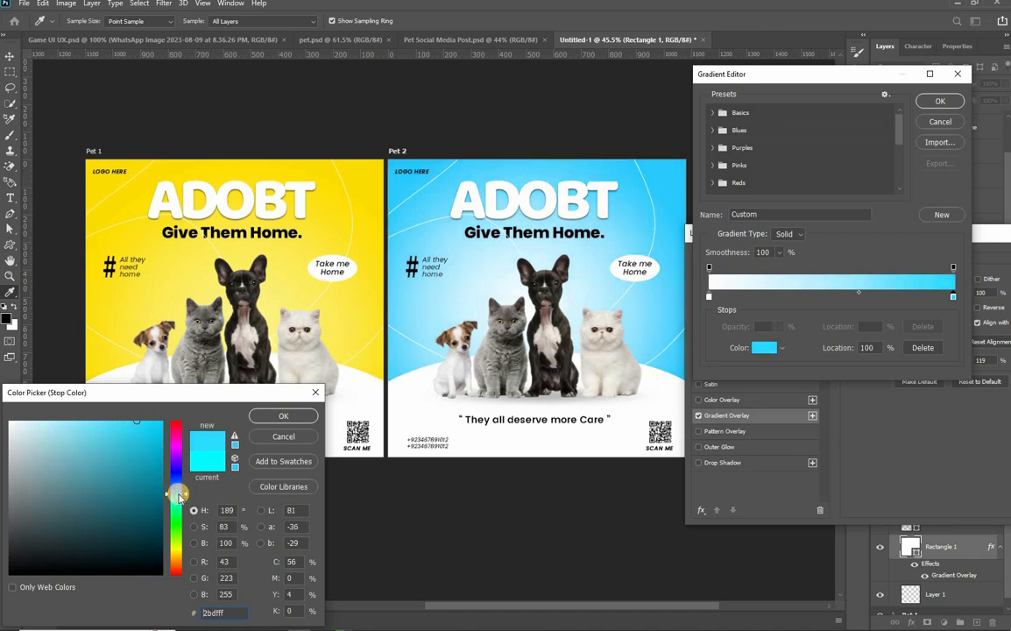
click(178, 495)
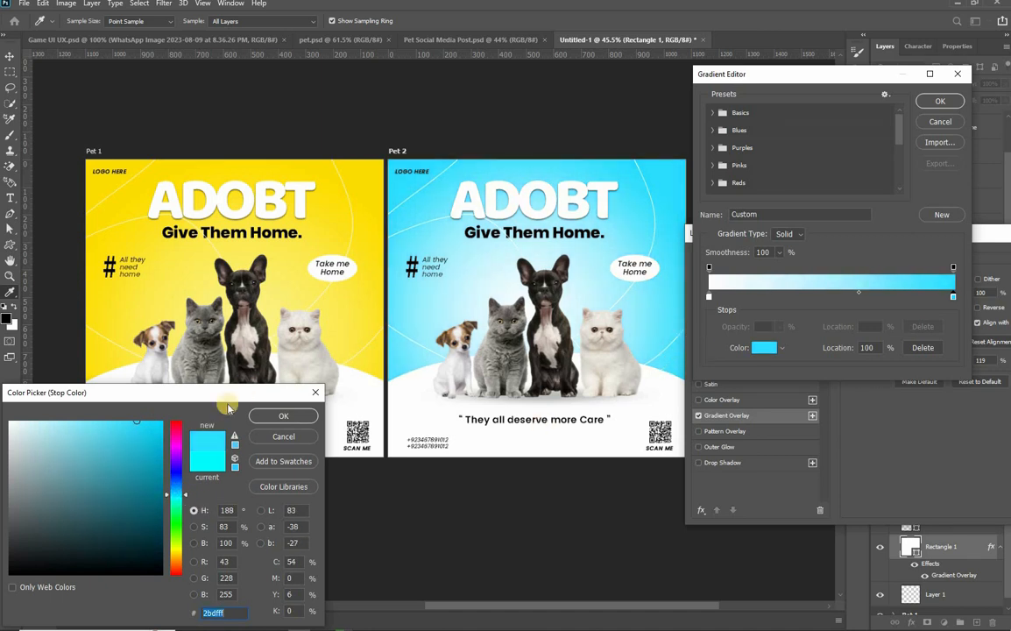
click(282, 416)
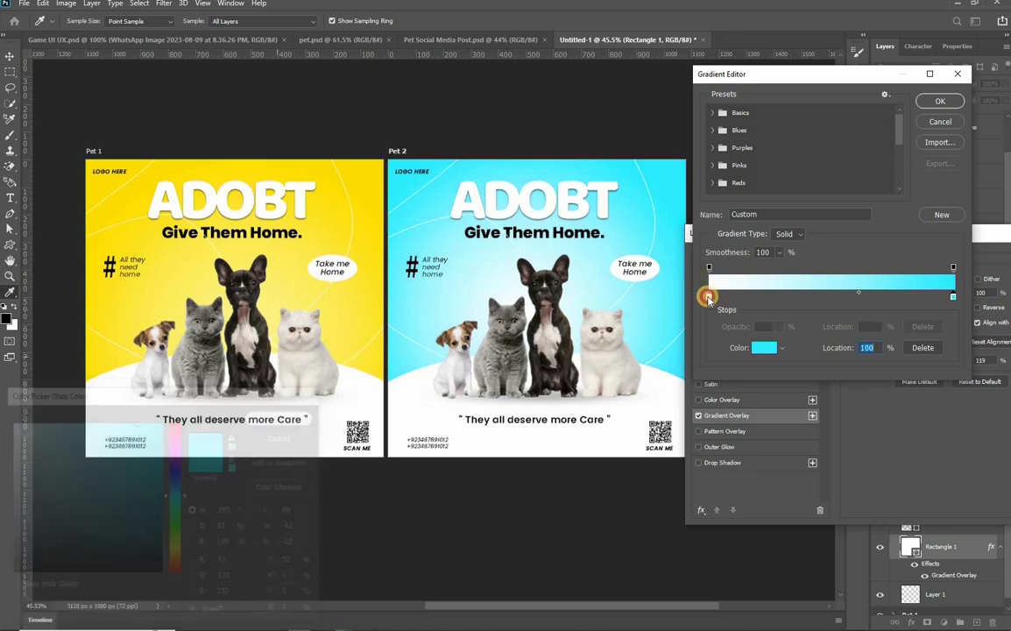
- Set the gradient's start colour stop to pale blue d2f4fd and apply the gradient overlay to the background
double_click(709, 297)
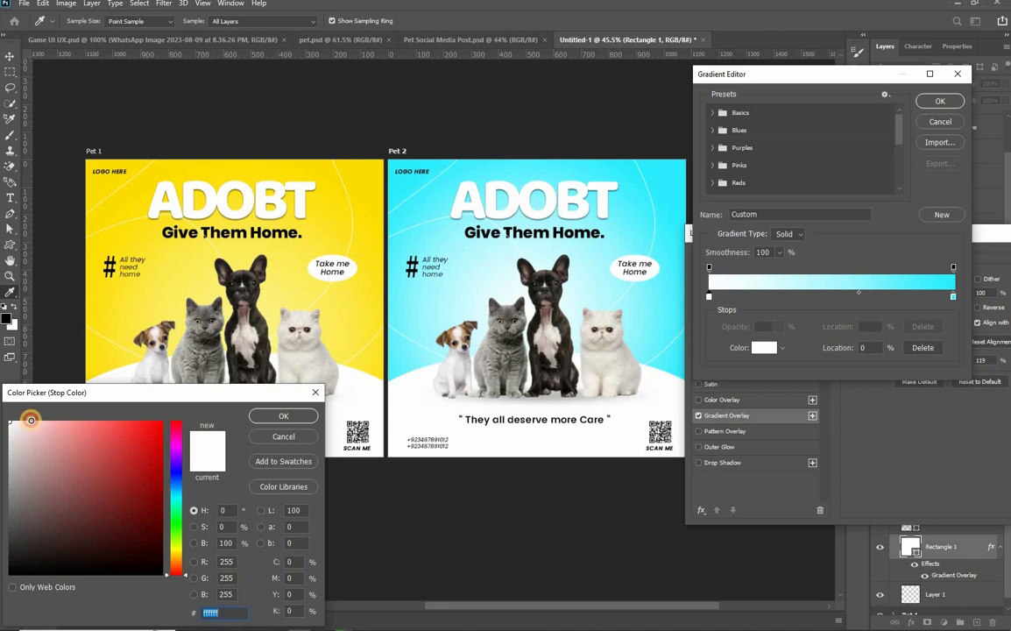
click(37, 420)
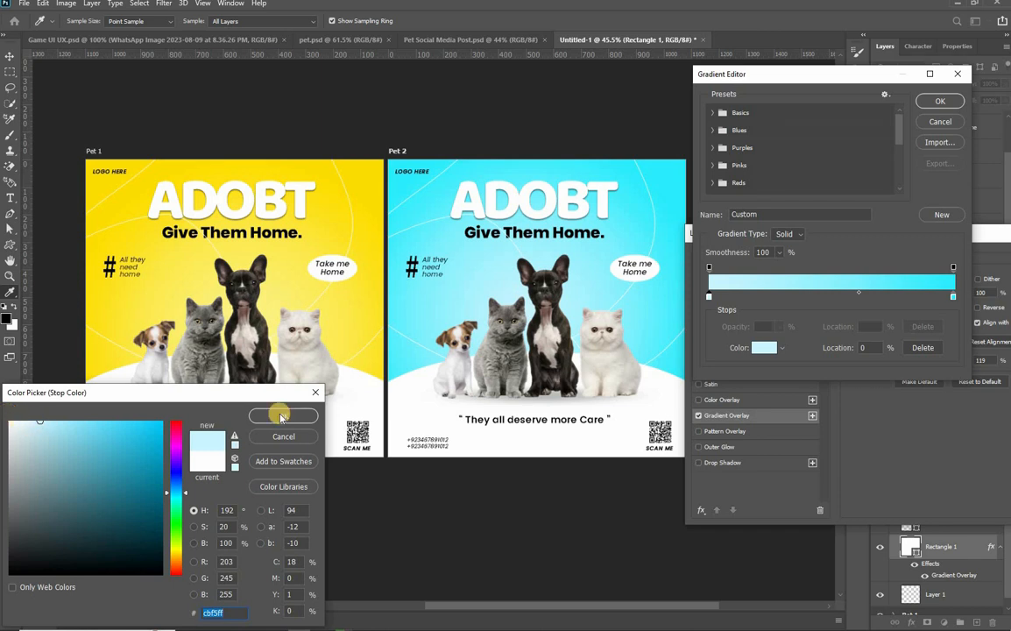
drag(343, 420, 295, 429)
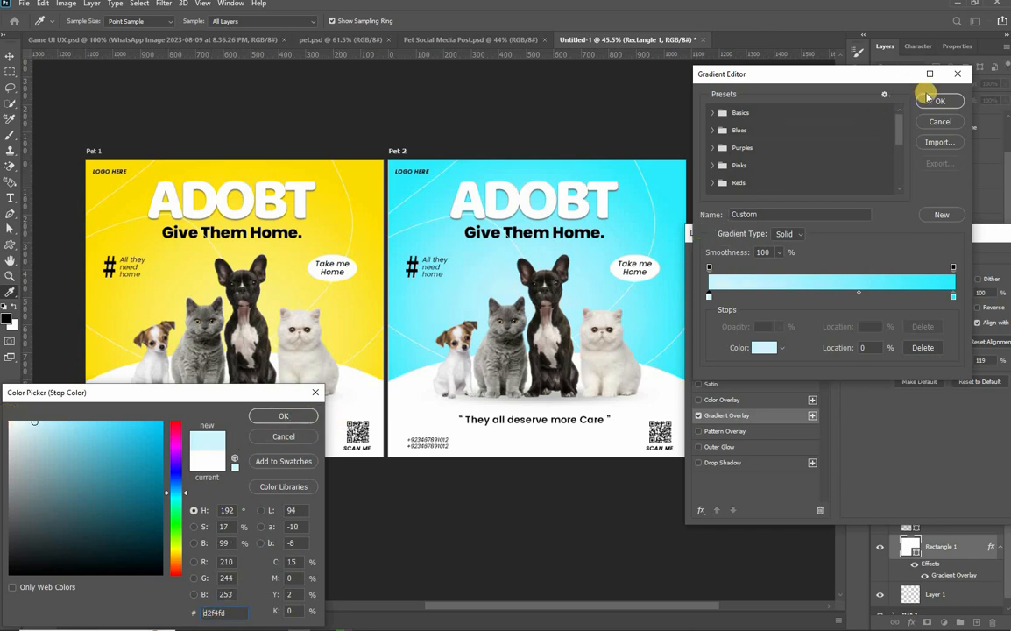
key(Return)
key(Return)
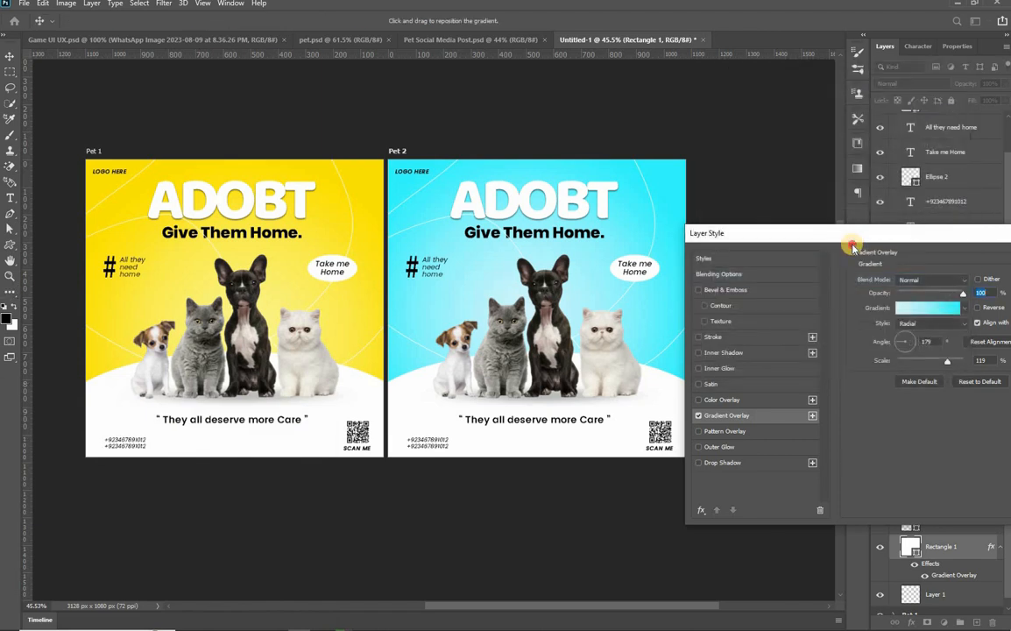
key(Return)
- Duplicate the Pet 2 artboard and place the copy directly beneath Pet 1
scroll(489, 306, down, 1)
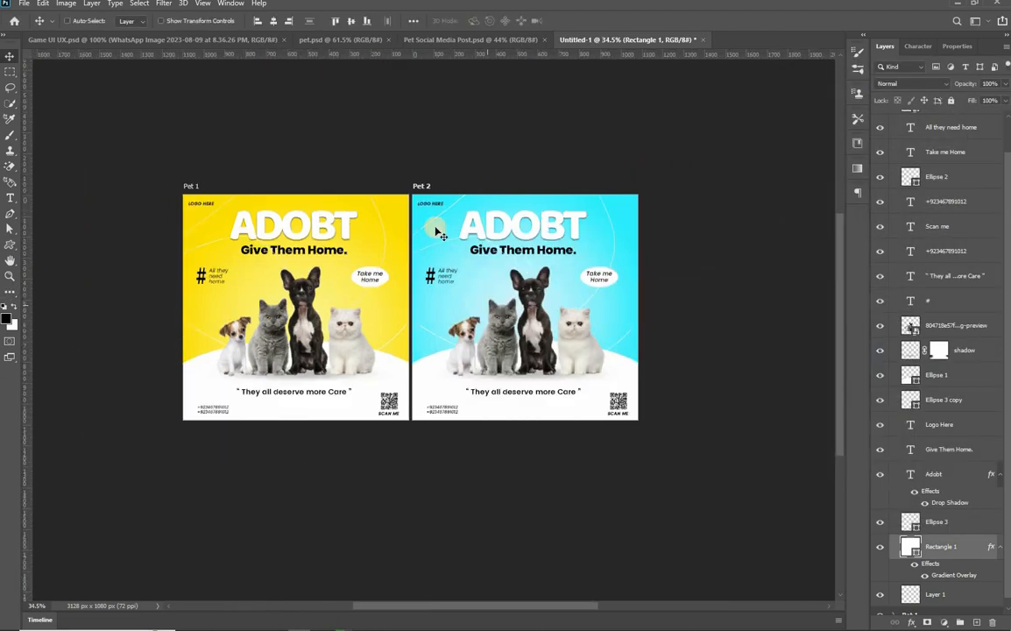
drag(424, 192, 625, 203)
drag(358, 343, 204, 406)
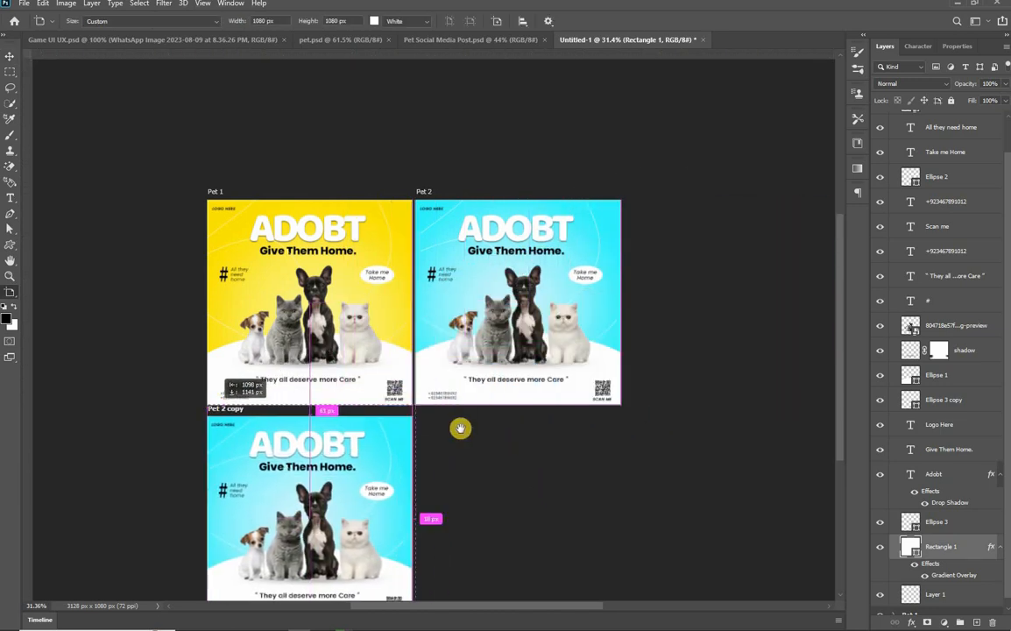
key(ctrl+r)
scroll(480, 384, down, 3)
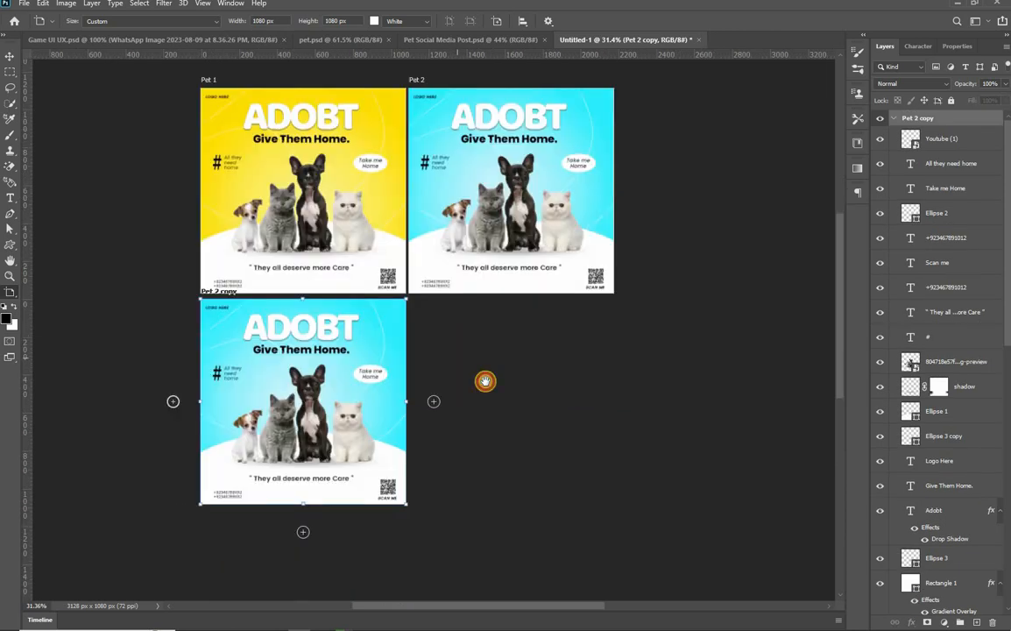
drag(460, 337, 438, 367)
click(522, 370)
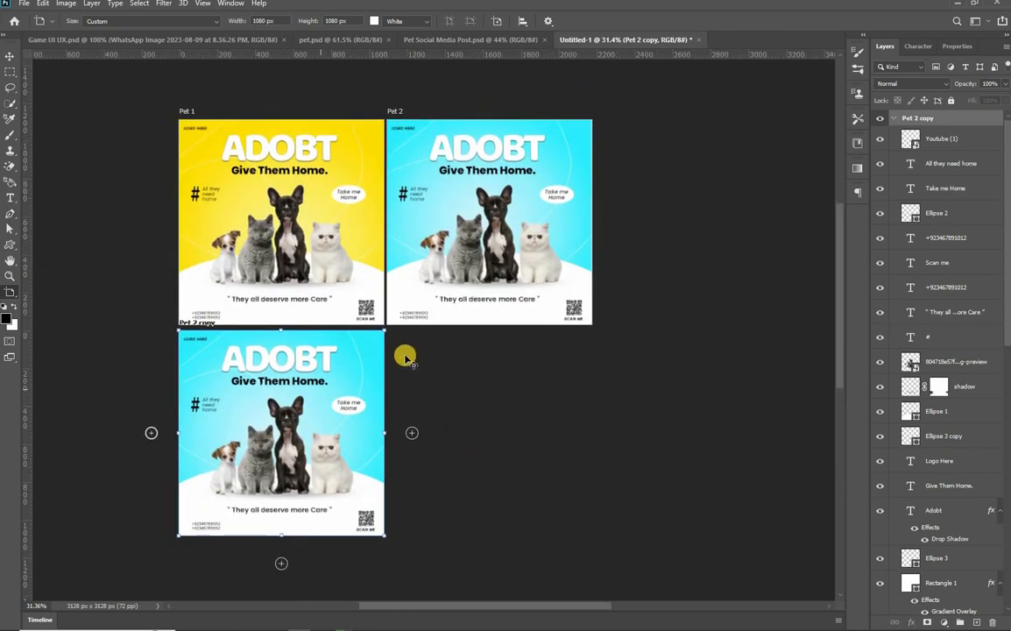
key(v)
click(371, 344)
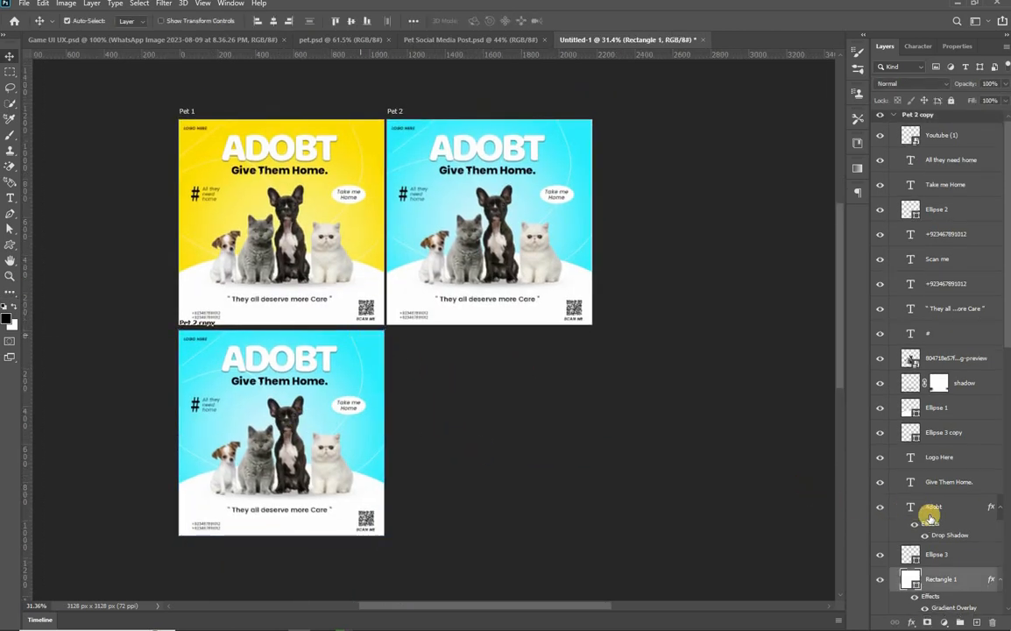
scroll(942, 512, down, 2)
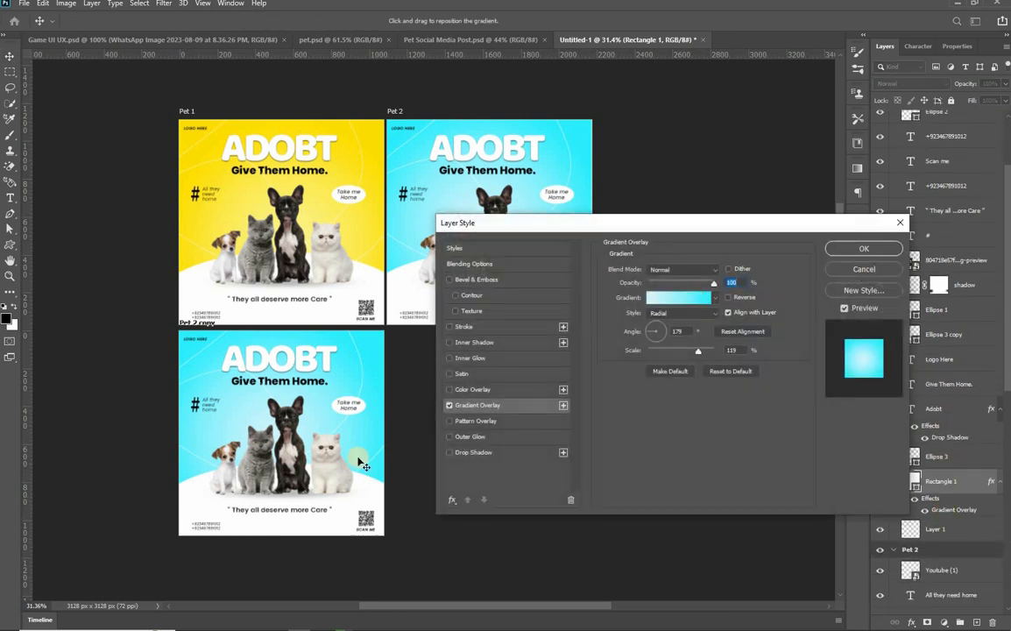
key(Return)
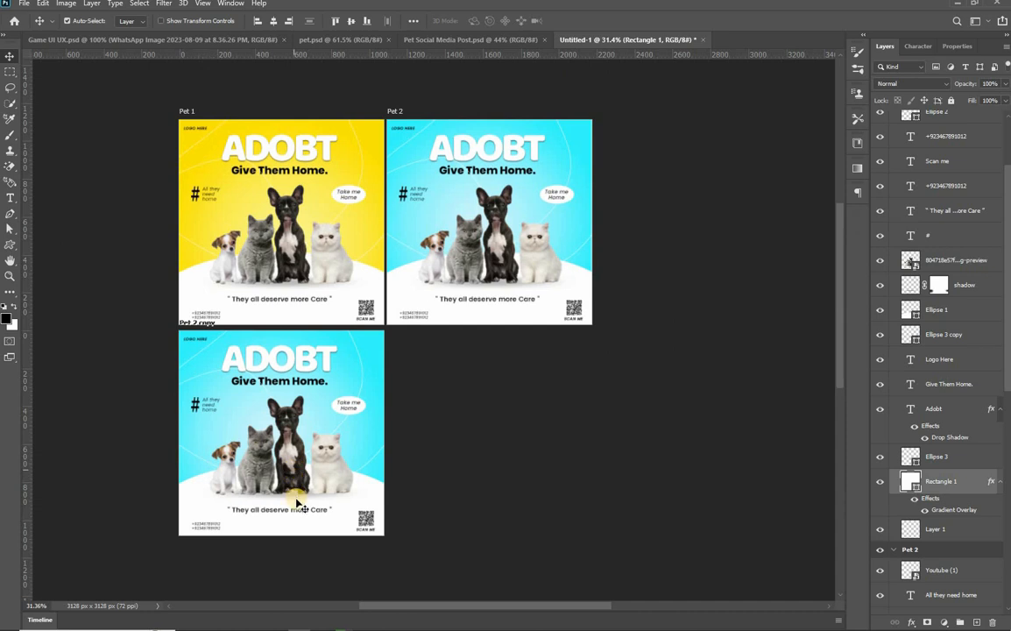
- Delete the pet group image and its shadow from the Pet 2 copy artboard
click(296, 503)
key(Delete)
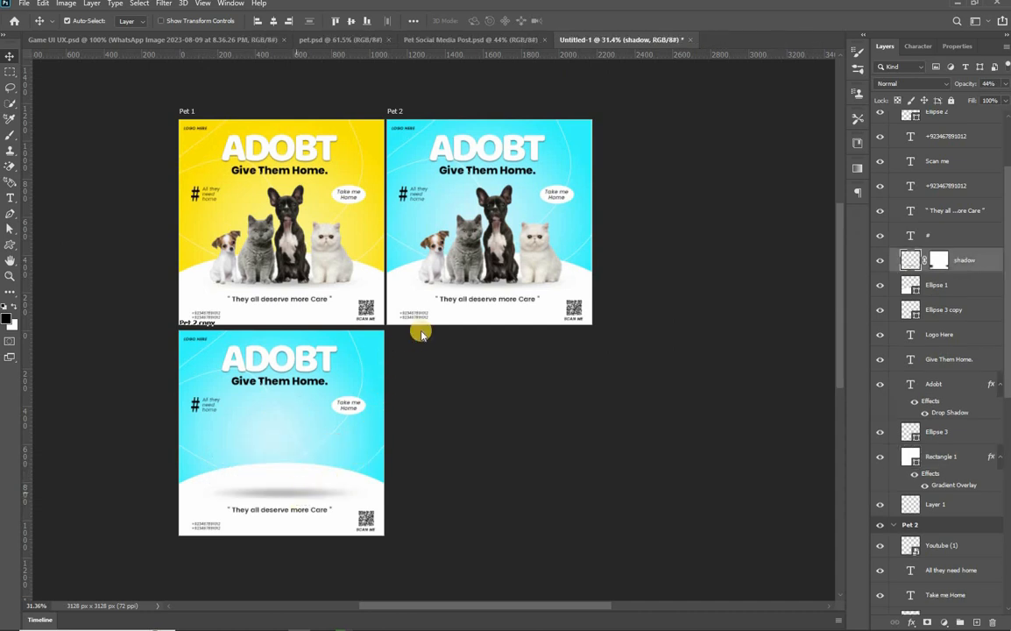
- Place the pink carrier cat image from the Downloads pet folder onto the Pet 2 copy artboard, enlarged to about 173% and centred
key(alt+Tab)
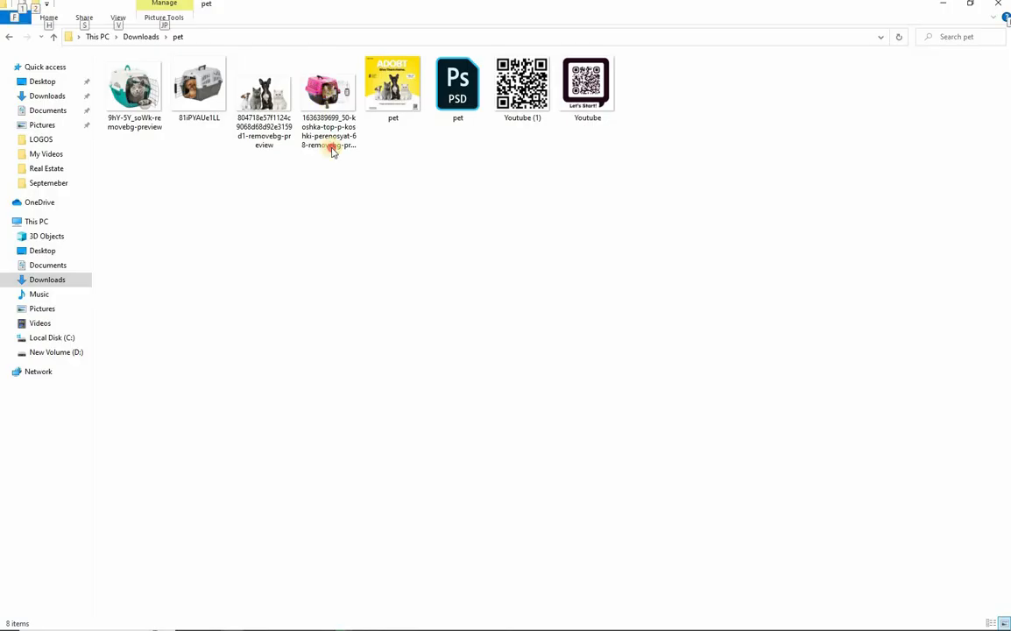
drag(331, 149, 289, 466)
key(alt+Tab)
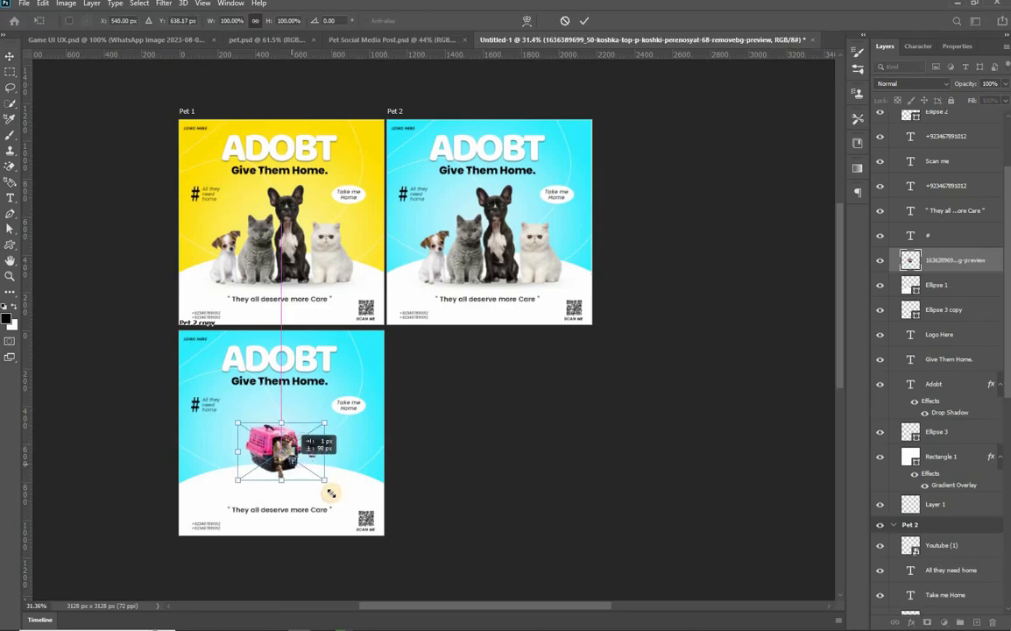
drag(342, 515, 371, 536)
drag(292, 473, 296, 468)
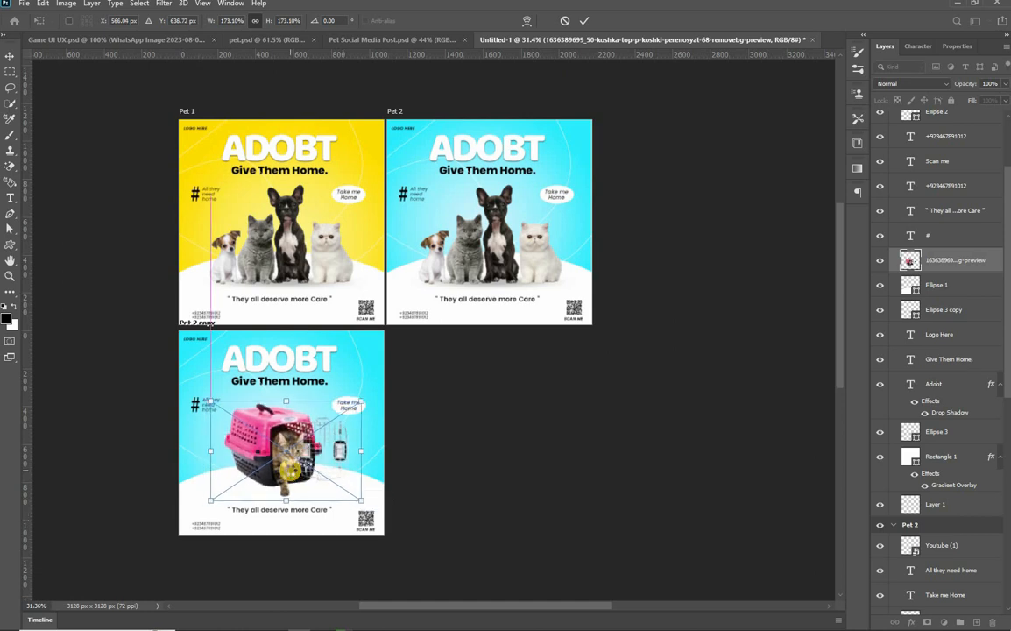
key(Return)
- Recolour the end stop of the Pet 2 copy background's gradient overlay to pink f16ca9
scroll(294, 473, up, 3)
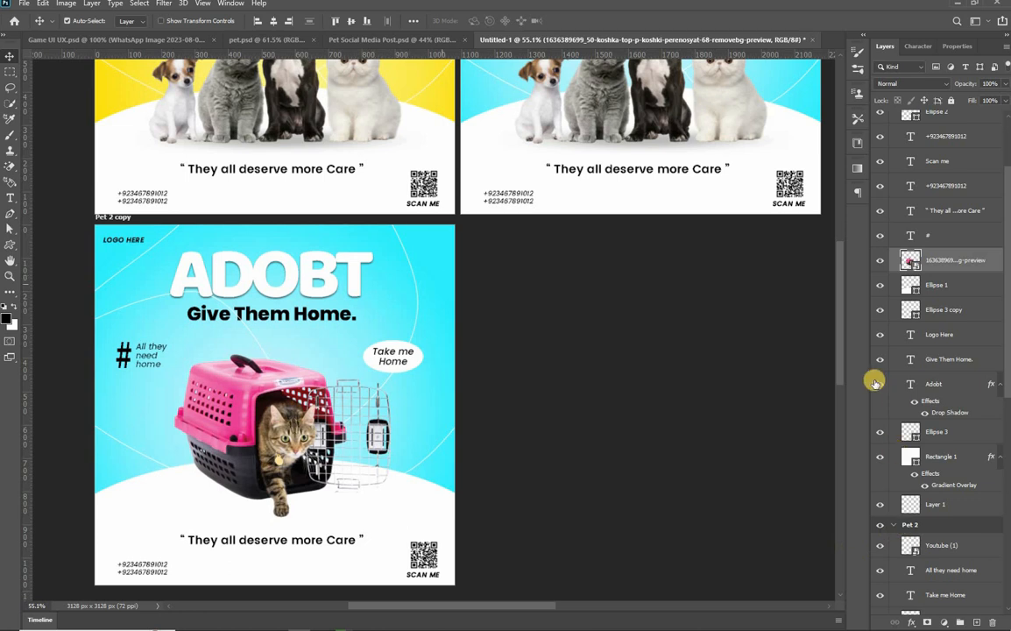
click(953, 487)
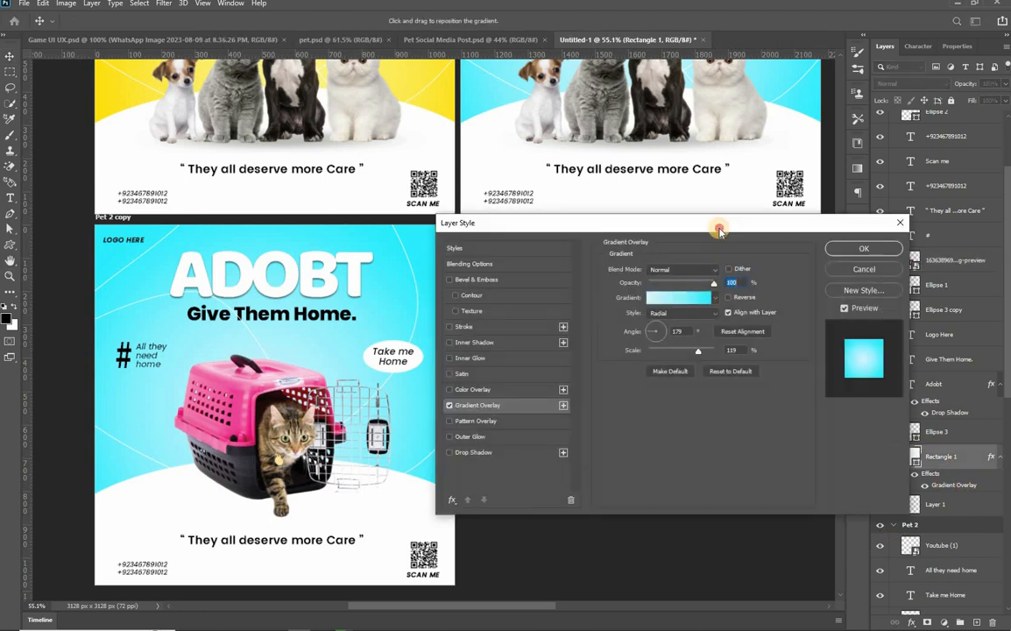
click(747, 299)
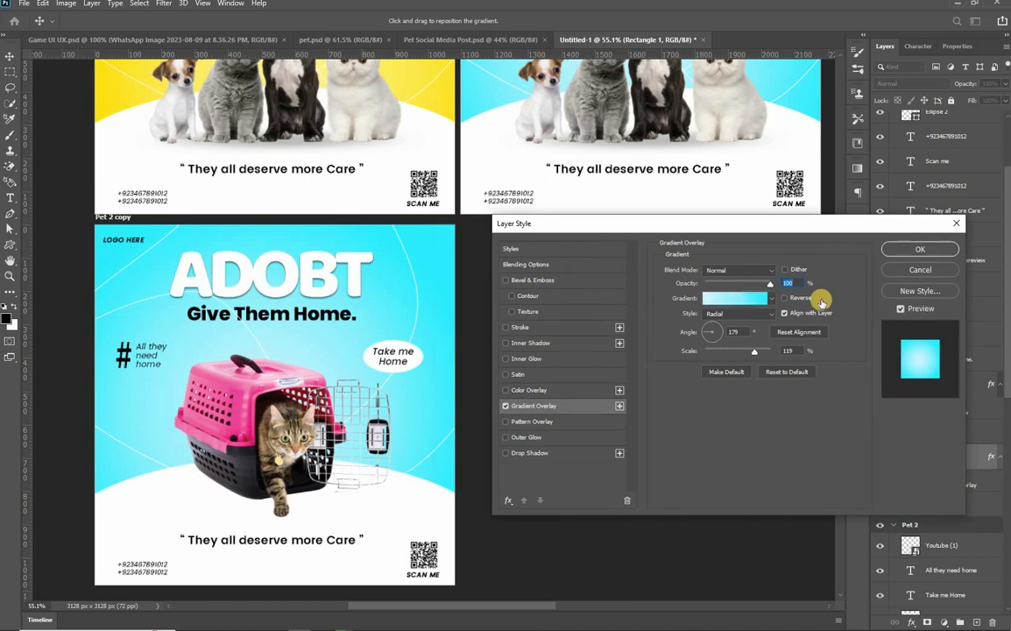
click(952, 297)
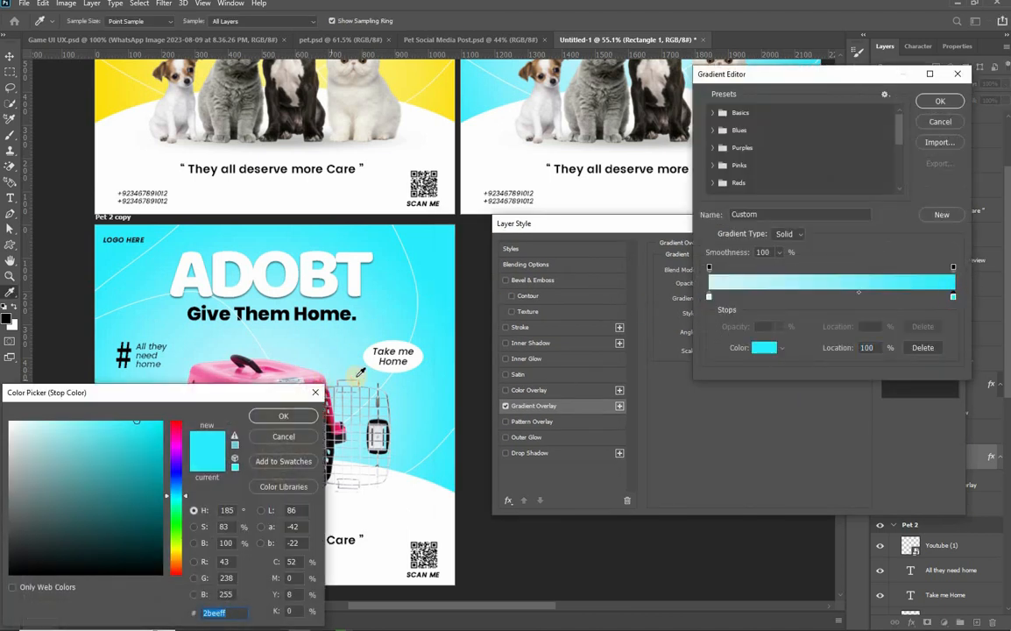
key(ctrl+v)
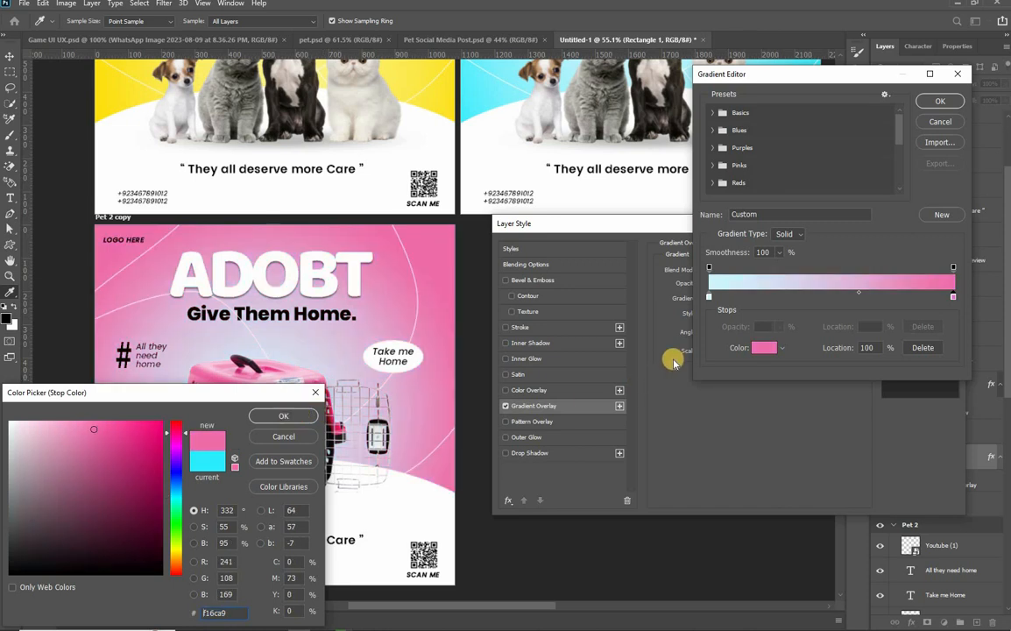
key(Return)
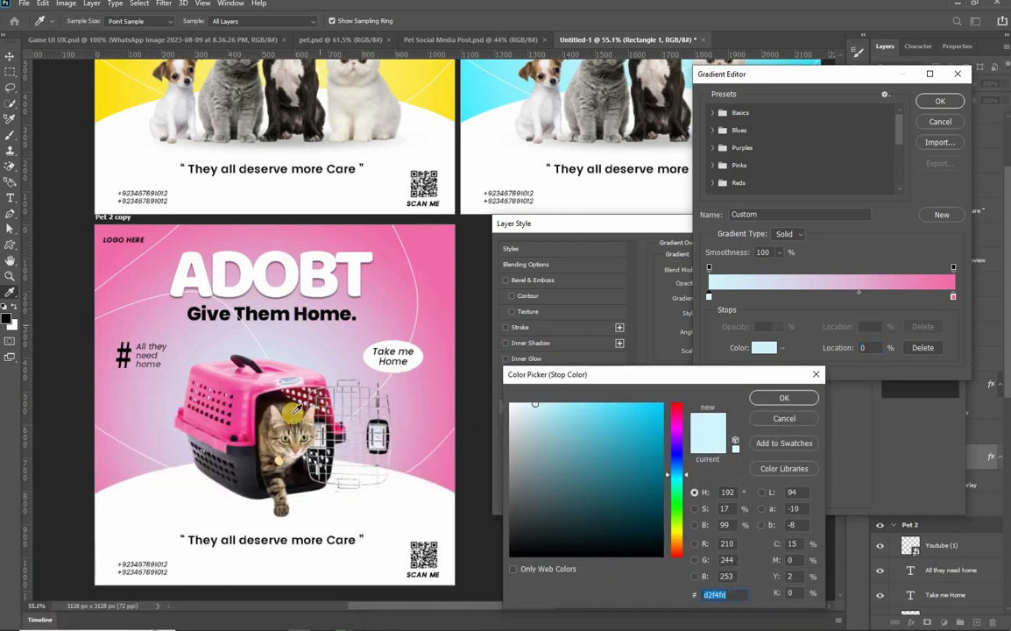
- Set the gradient's start colour stop to light pink f9c8de and apply the overlay to the Pet 2 copy background
drag(271, 373, 305, 392)
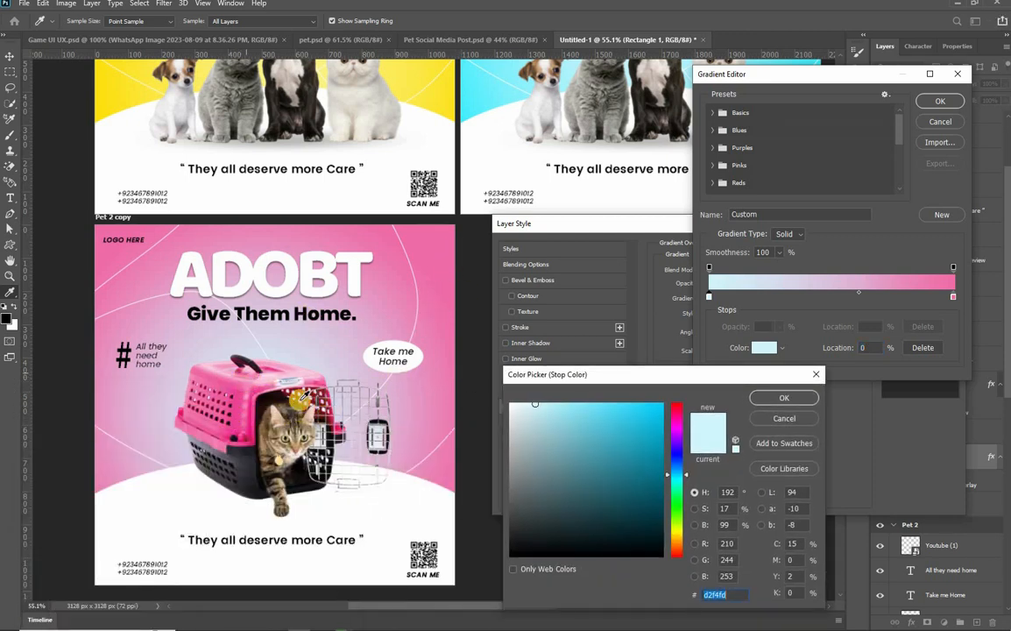
text(f9c8de)
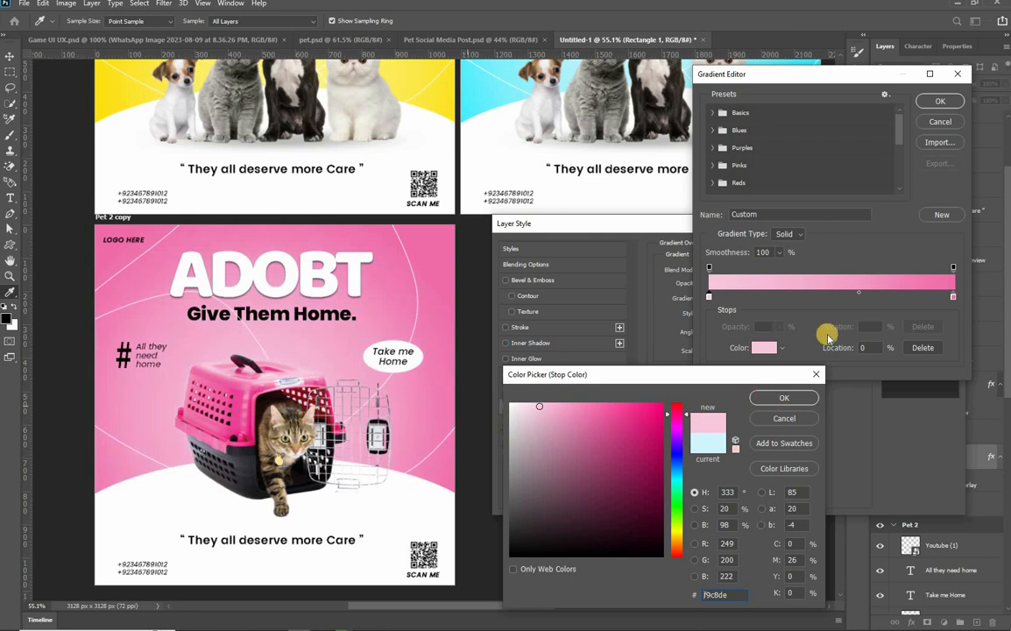
key(Return)
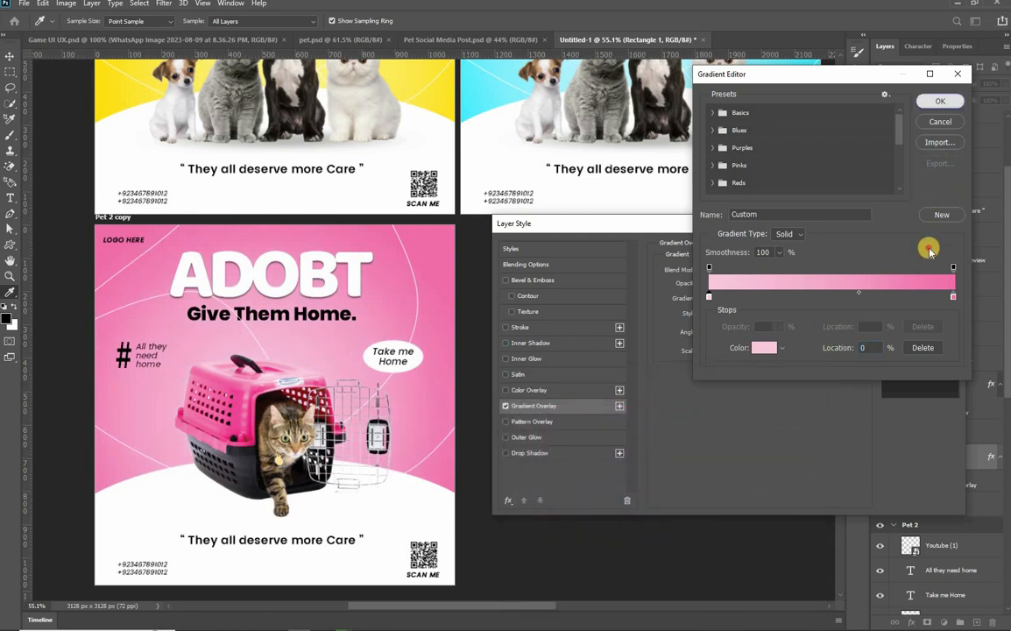
key(Return)
key(Return)
- Nudge the Pet 2 copy artboard down 60 px to widen the gap beneath Pet 1
scroll(368, 429, down, 4)
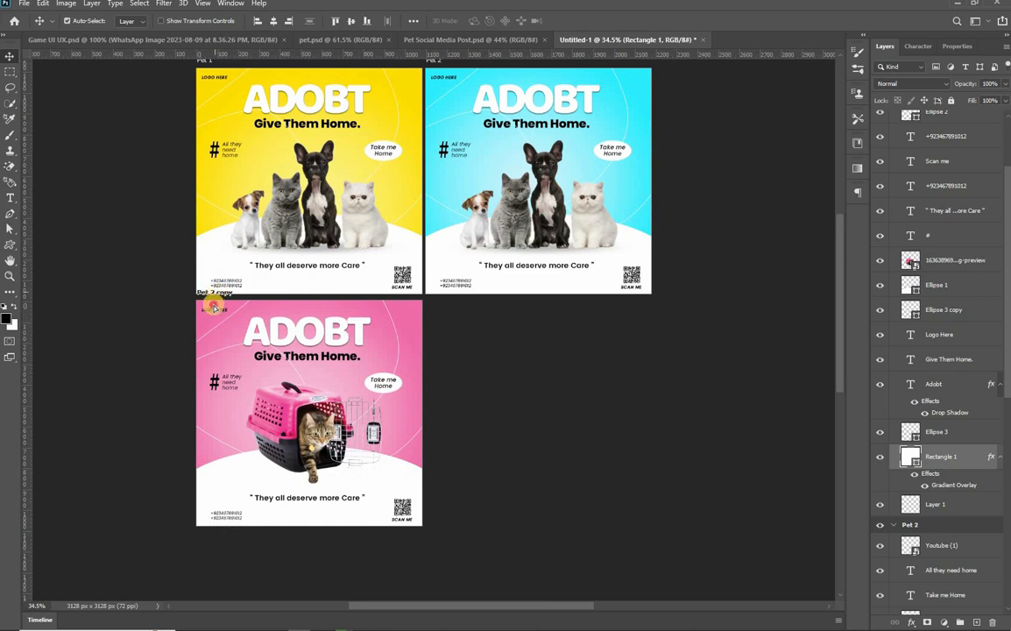
click(213, 304)
key(shift+Down)
key(shift+Down)
key(shift+Down)
key(shift+Down)
key(shift+Down)
key(shift+Down)
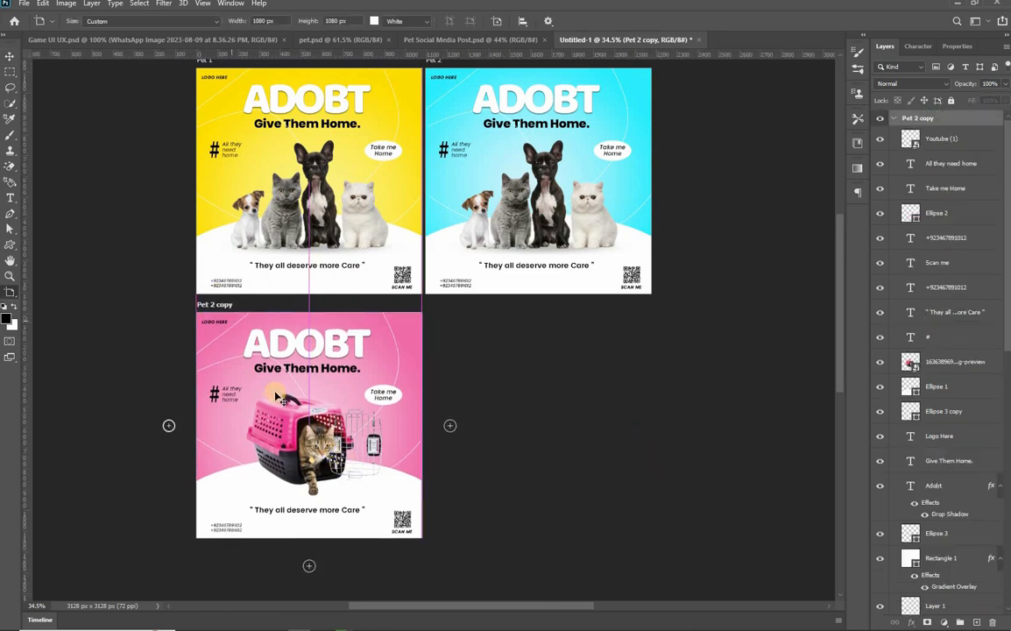
key(v)
- Duplicate the pink Pet 2 copy artboard and place the duplicate beside it, directly beneath Pet 2
scroll(224, 332, down, 1)
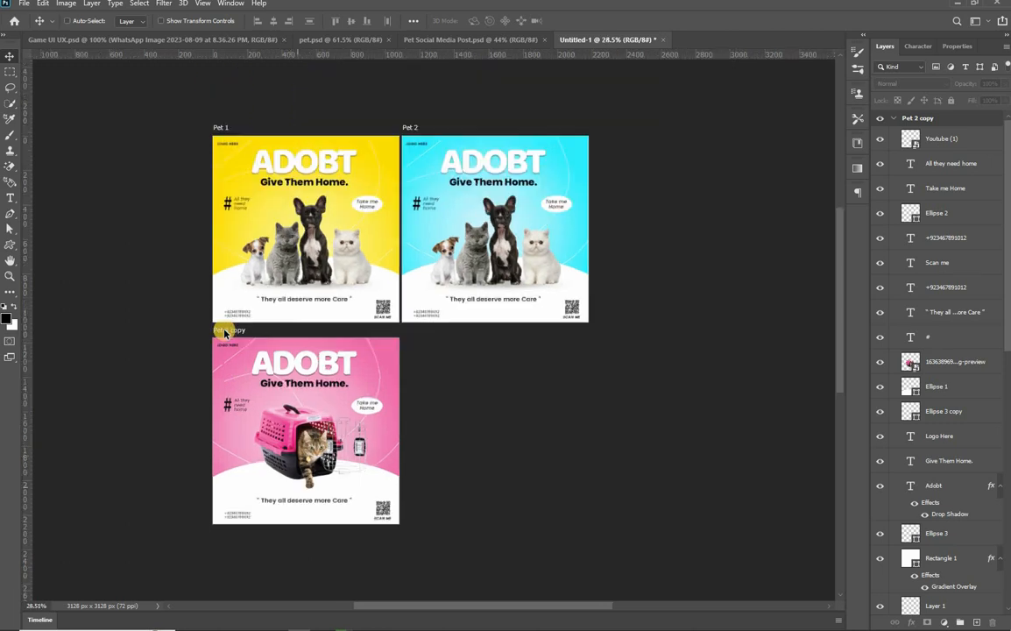
drag(425, 335, 415, 334)
drag(515, 405, 508, 404)
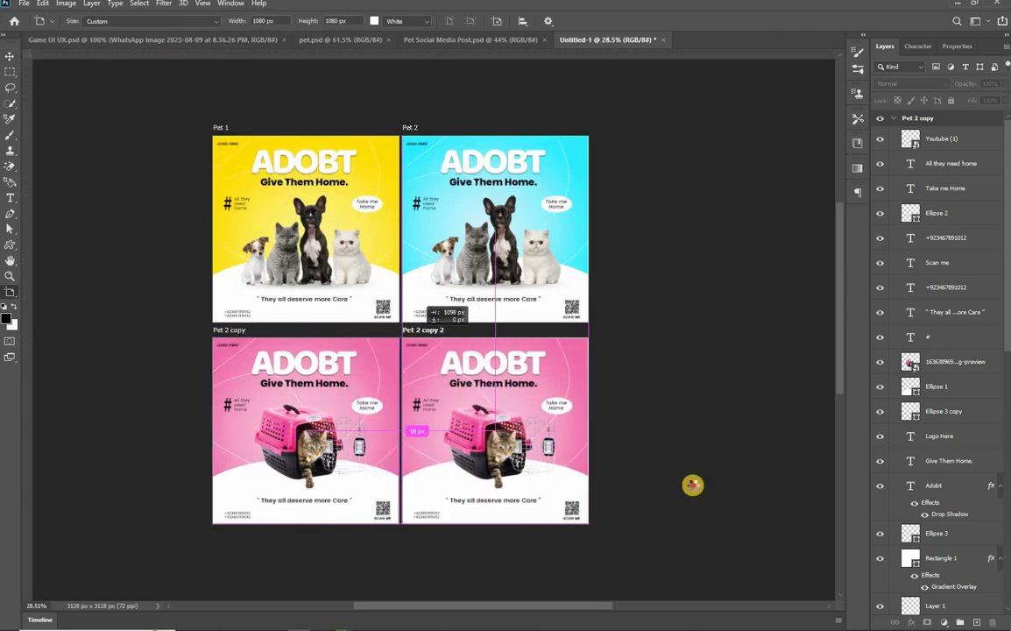
key(v)
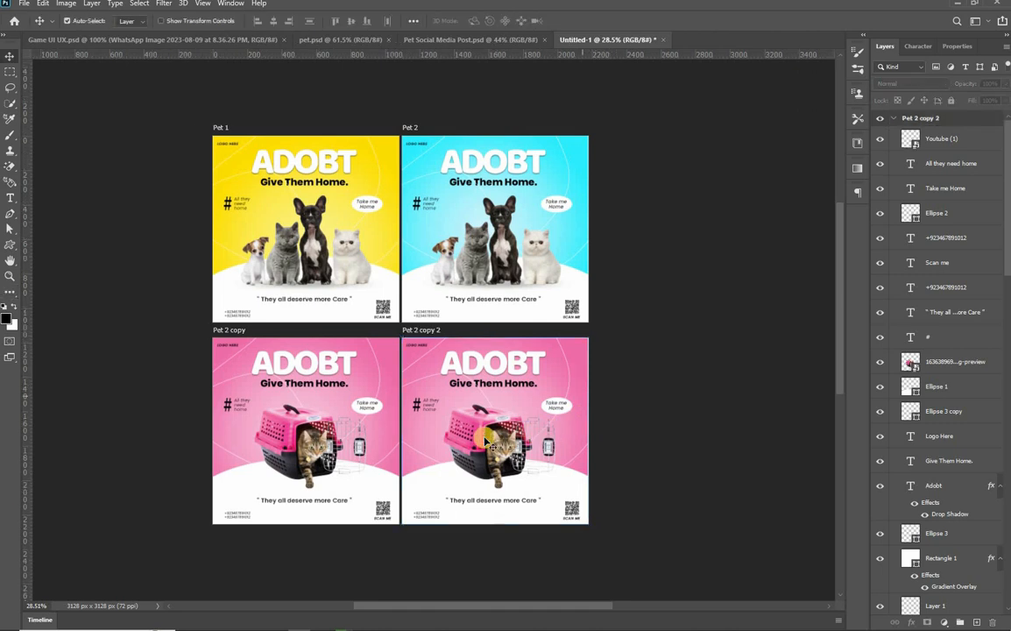
- Replace the pink carrier image on the Pet 2 copy 2 artboard with the teal carrier cat image 9hY-5Y_soWk-removebg-preview from the pet folder
click(504, 445)
click(435, 319)
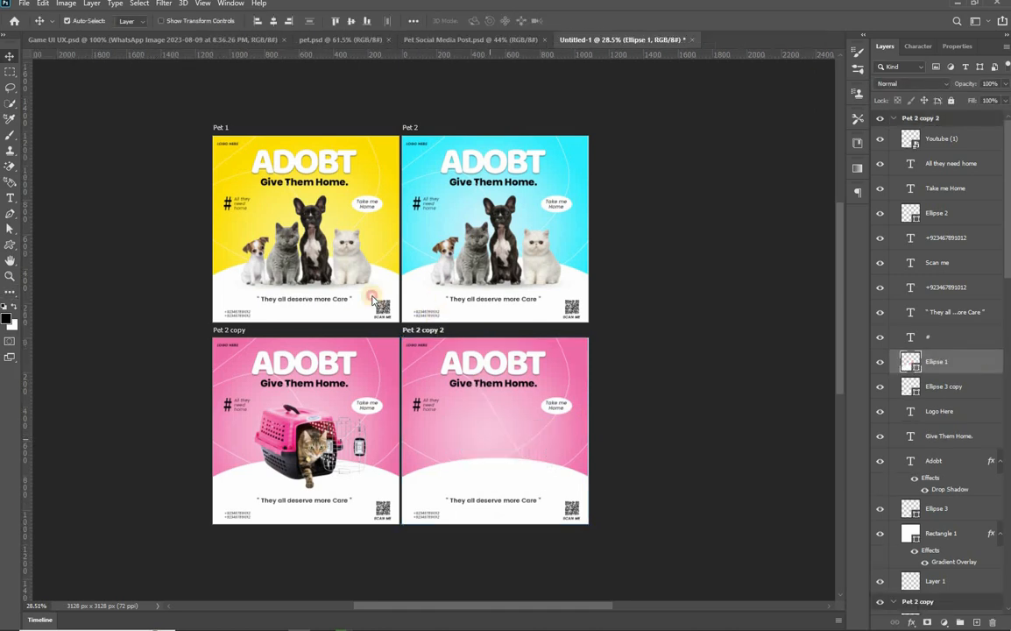
key(alt+Tab)
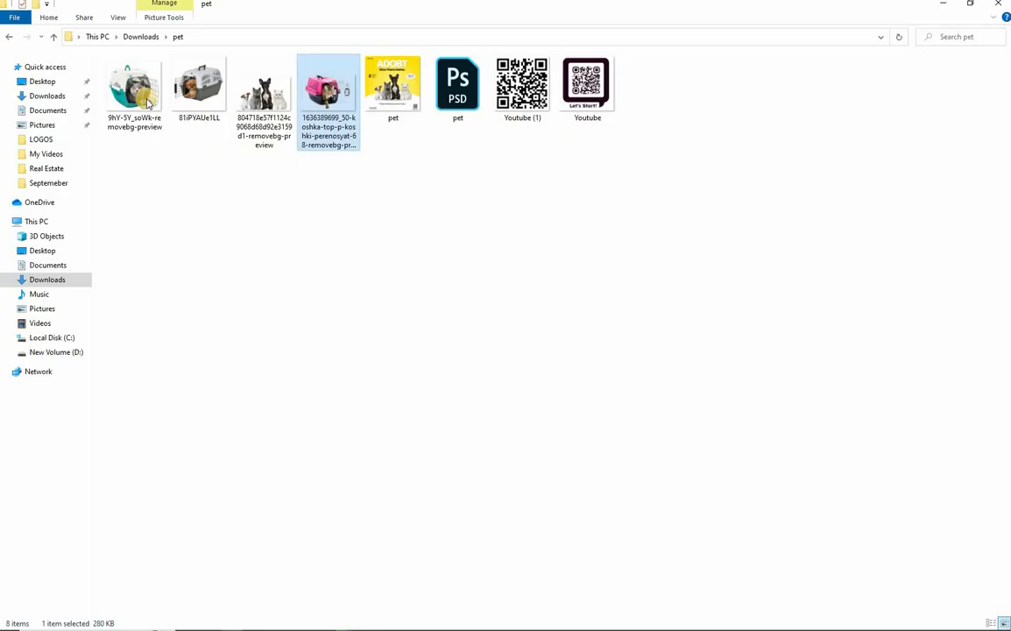
drag(149, 103, 505, 467)
key(alt+Tab)
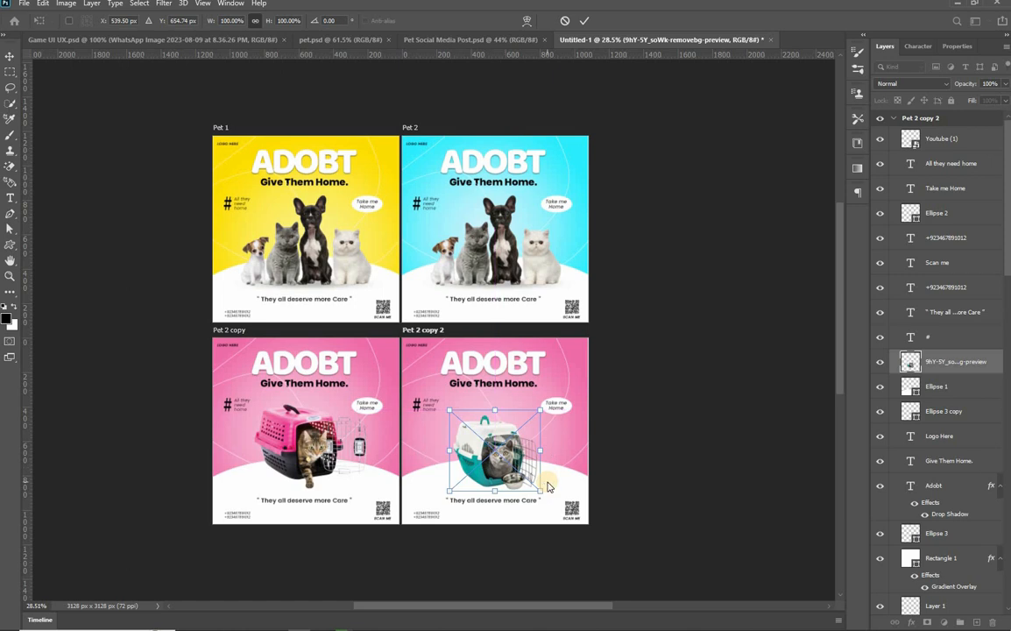
key(Return)
- Recolour the end stop of the Pet 2 copy 2 background gradient to teal 10a7a5, sampled from the carrier
scroll(515, 464, up, 3)
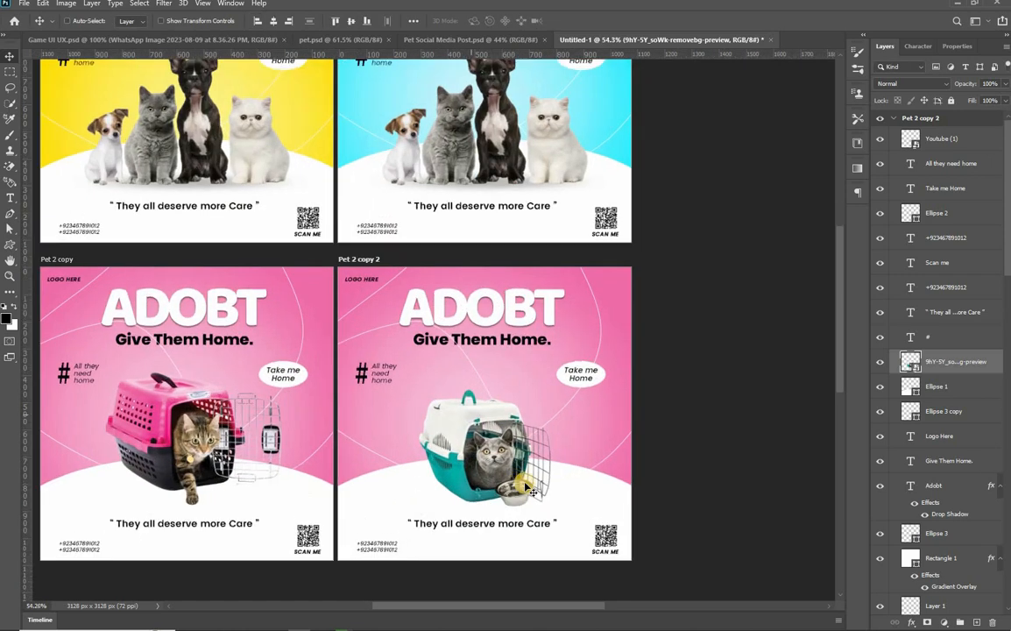
scroll(464, 467, down, 1)
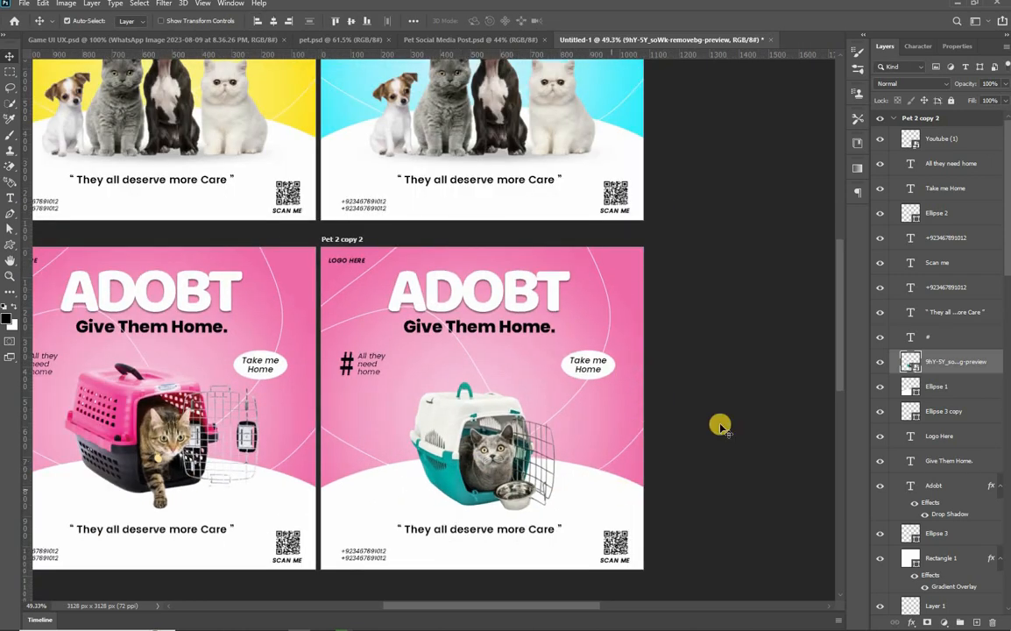
click(963, 586)
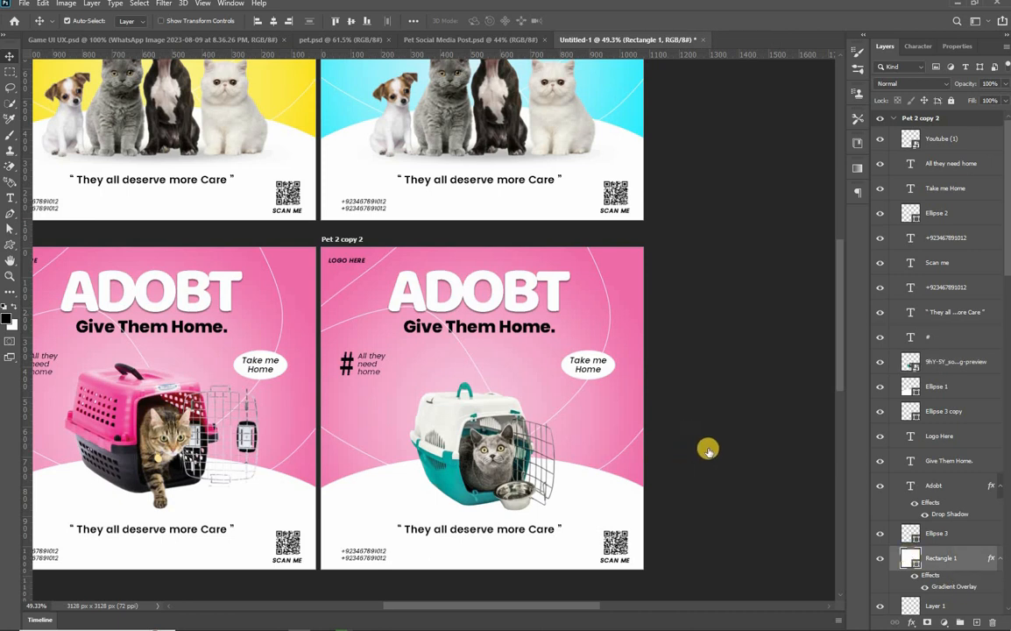
drag(645, 224, 828, 206)
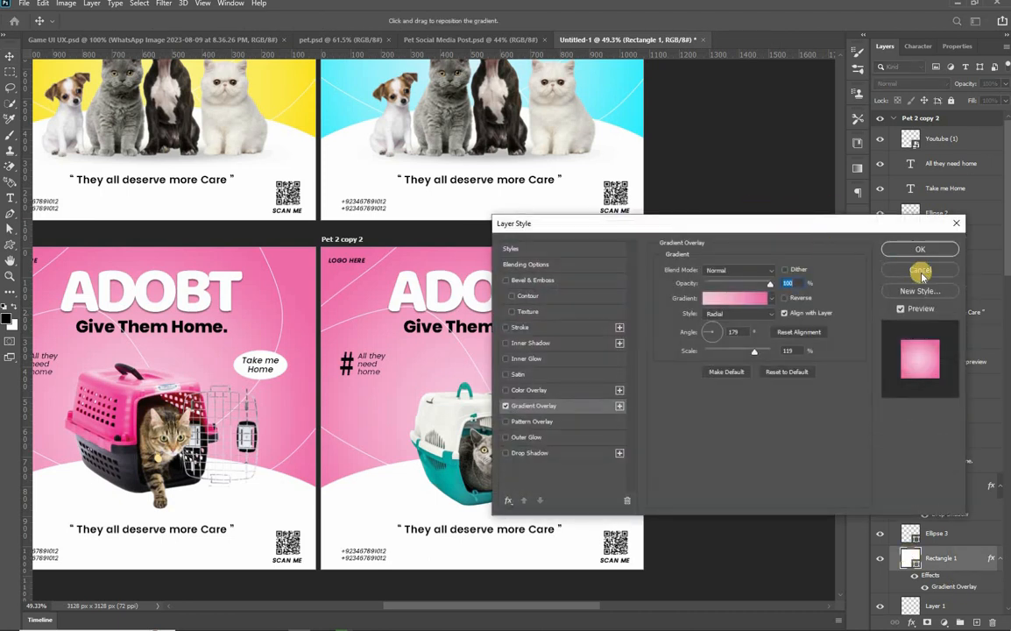
click(919, 278)
click(928, 282)
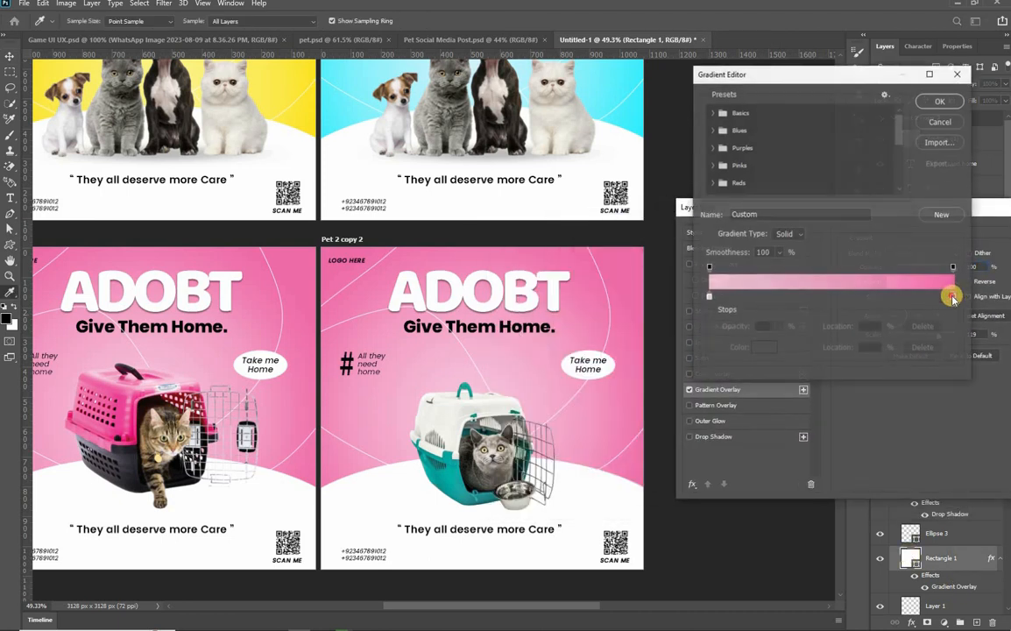
click(452, 483)
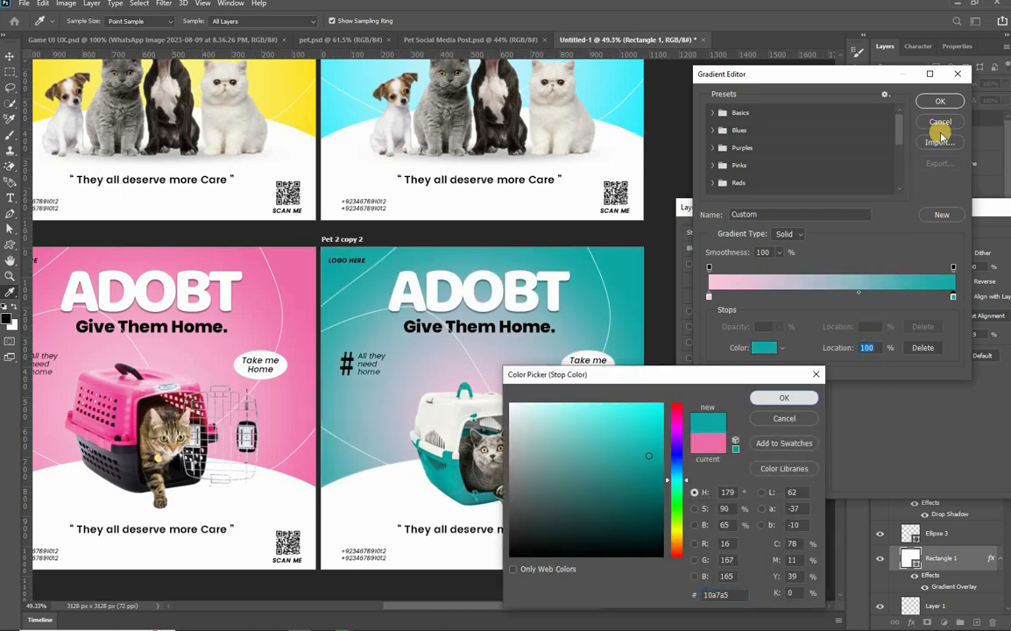
key(Return)
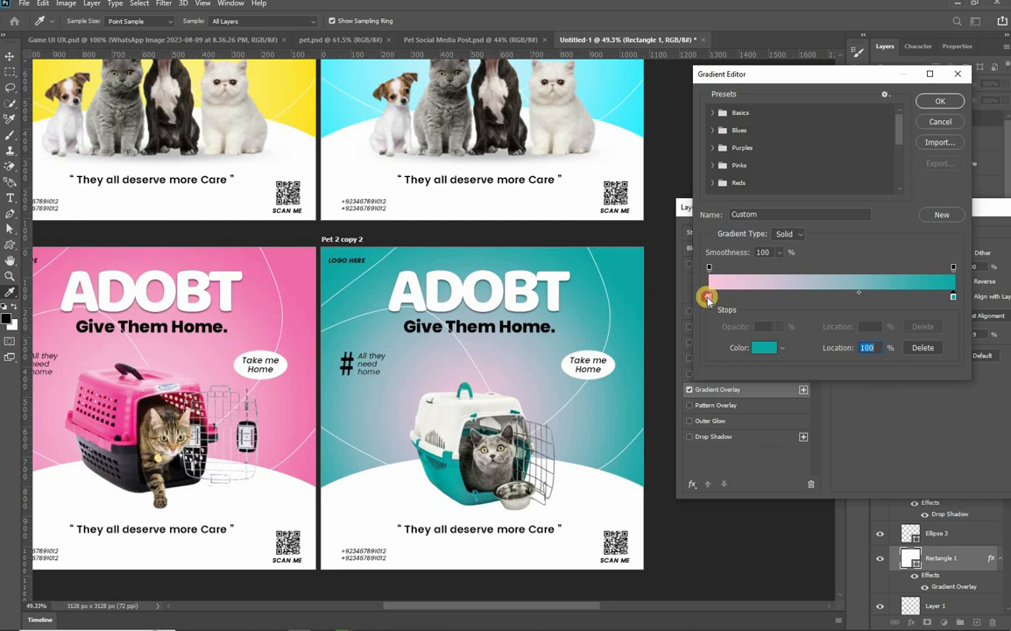
- Set the teal gradient's start colour stop to light grey e7e7e5 and apply the overlay to the Pet 2 copy 2 background
double_click(708, 297)
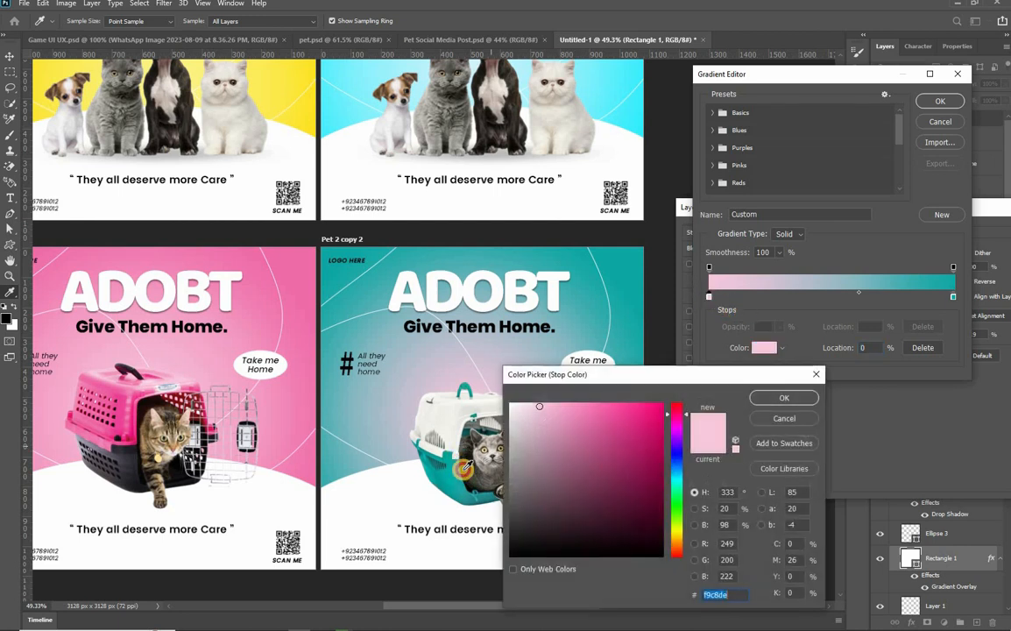
text(e7e7e5)
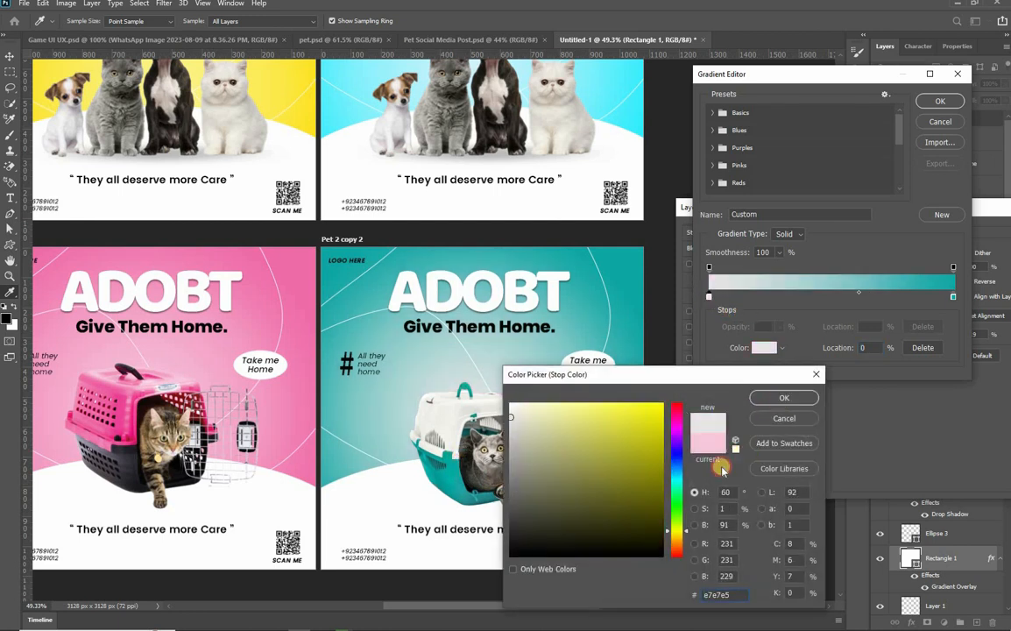
key(Return)
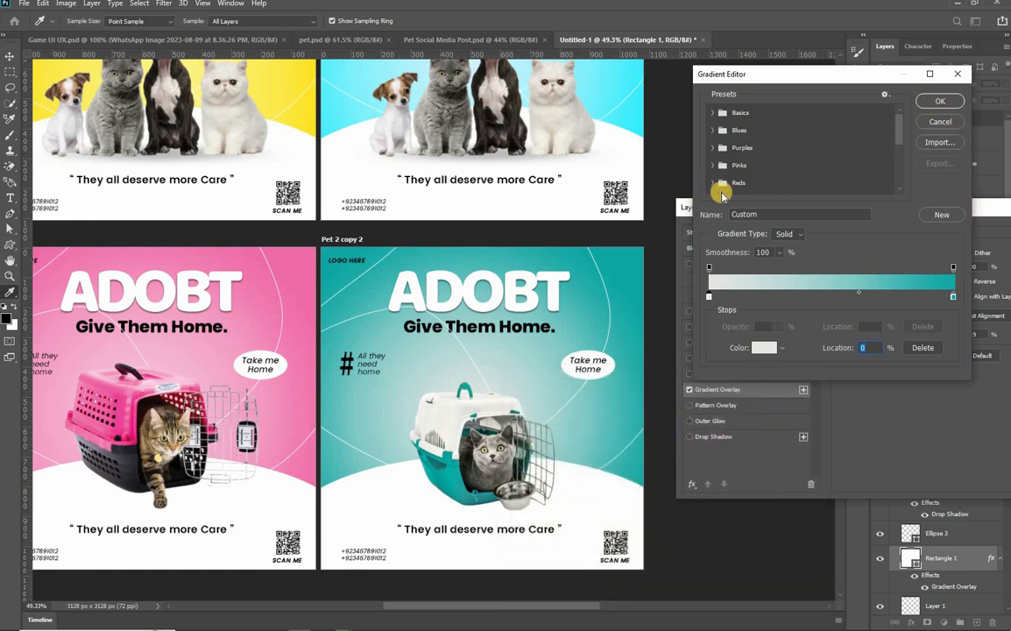
key(Return)
drag(816, 211, 531, 188)
key(Return)
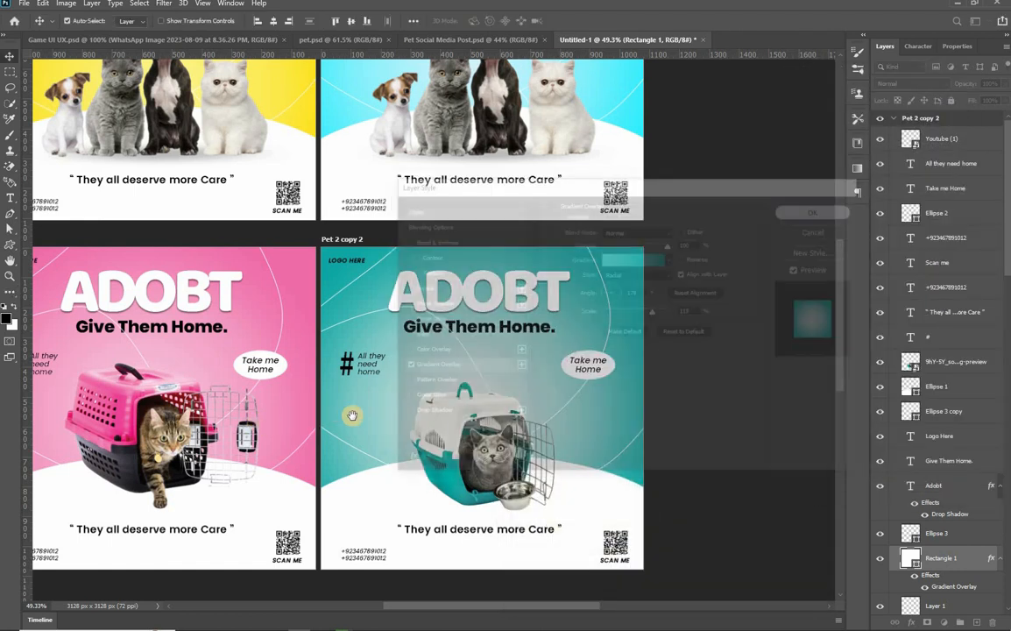
- Line up all four artboards in one row, with Pet 2 copy beside Pet 2 and Pet 2 copy 2 at the end
scroll(352, 415, down, 8)
scroll(257, 423, up, 3)
drag(168, 350, 228, 378)
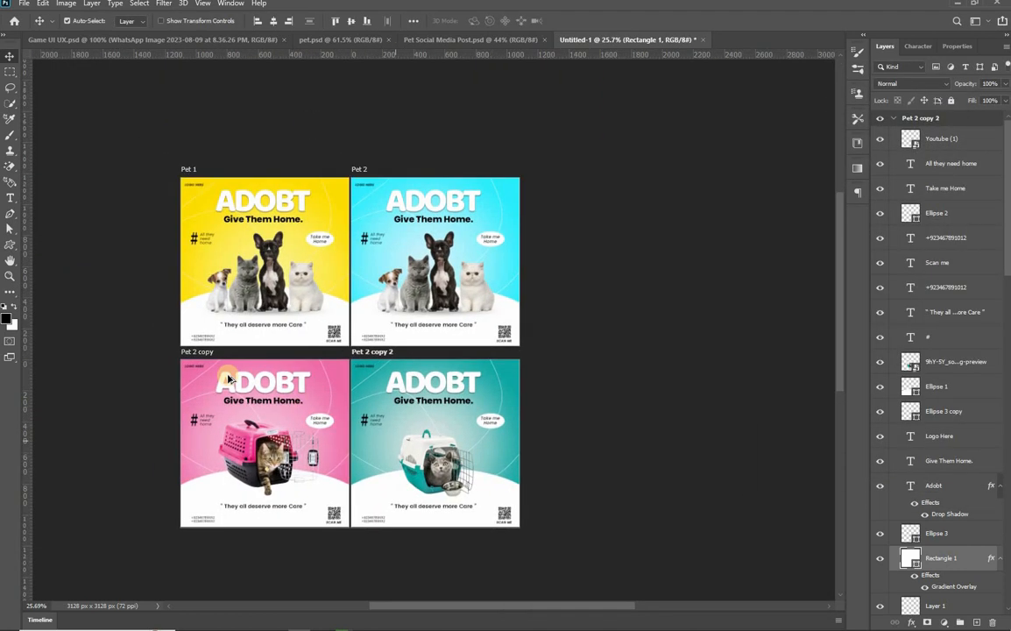
drag(539, 216, 538, 169)
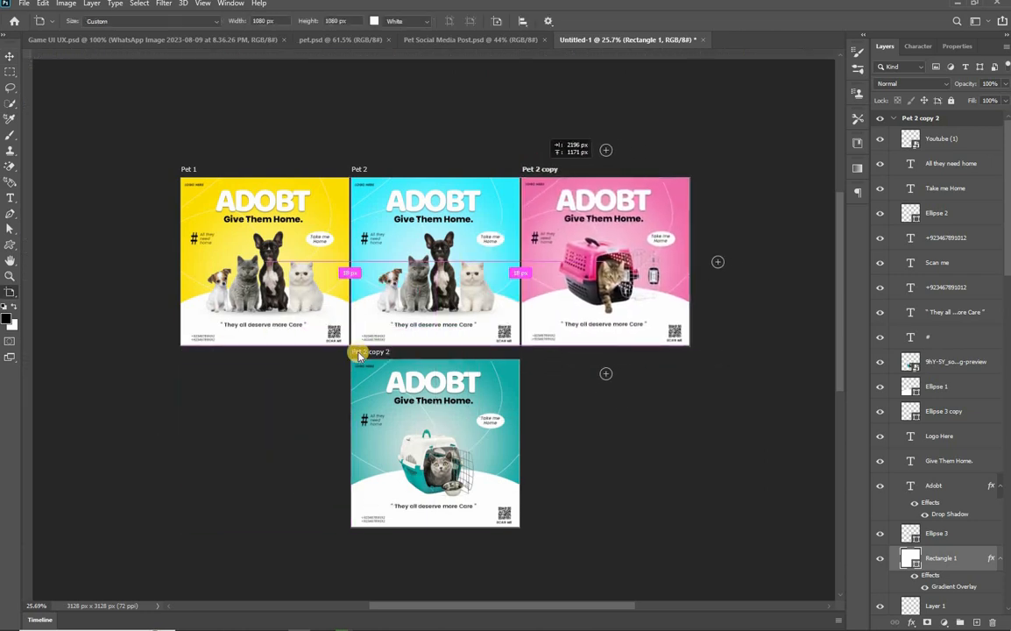
drag(368, 342, 259, 363)
drag(612, 191, 600, 188)
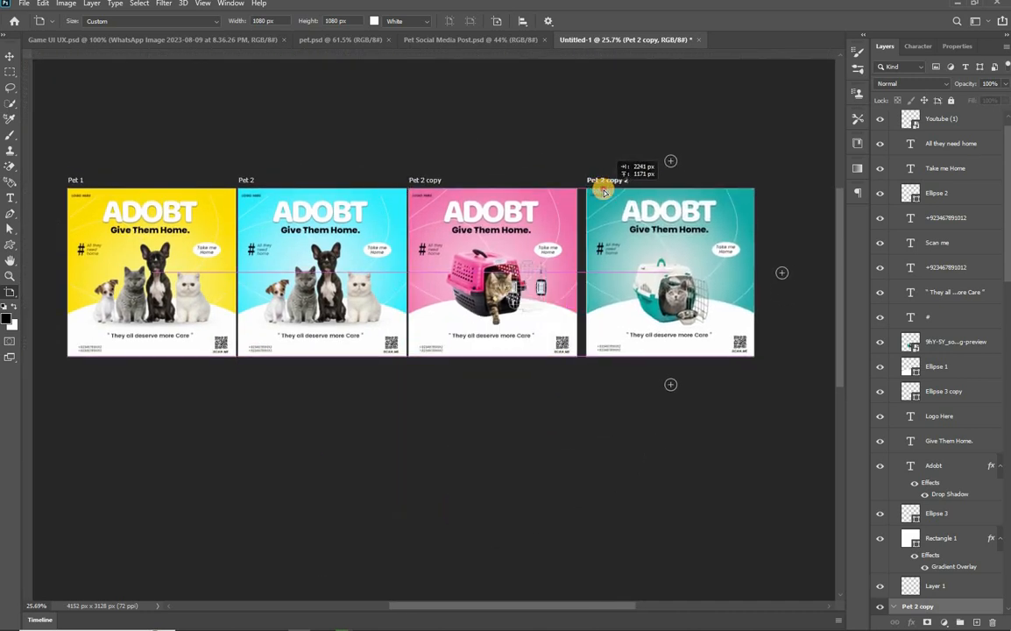
scroll(400, 430, down, 3)
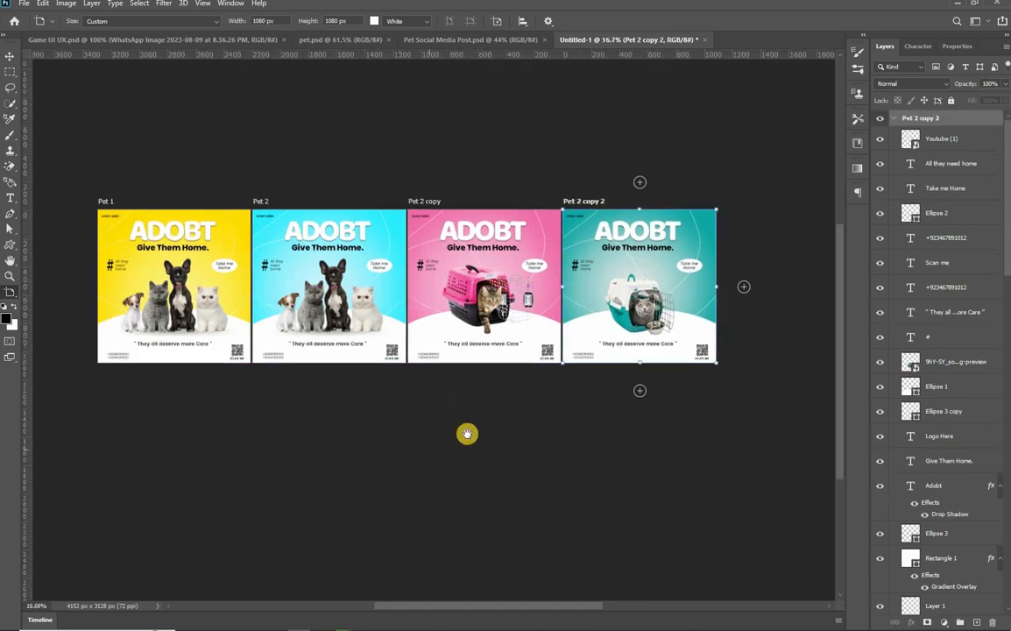
- Rename the teal artboard at the end of the row as Pet 4
scroll(490, 500, up, 2)
click(490, 502)
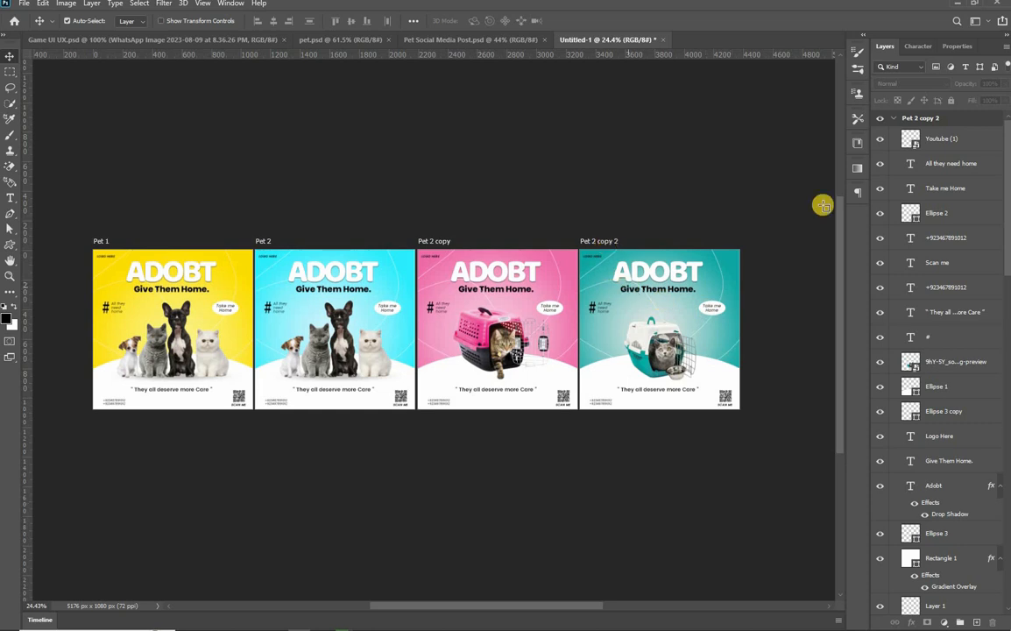
click(928, 118)
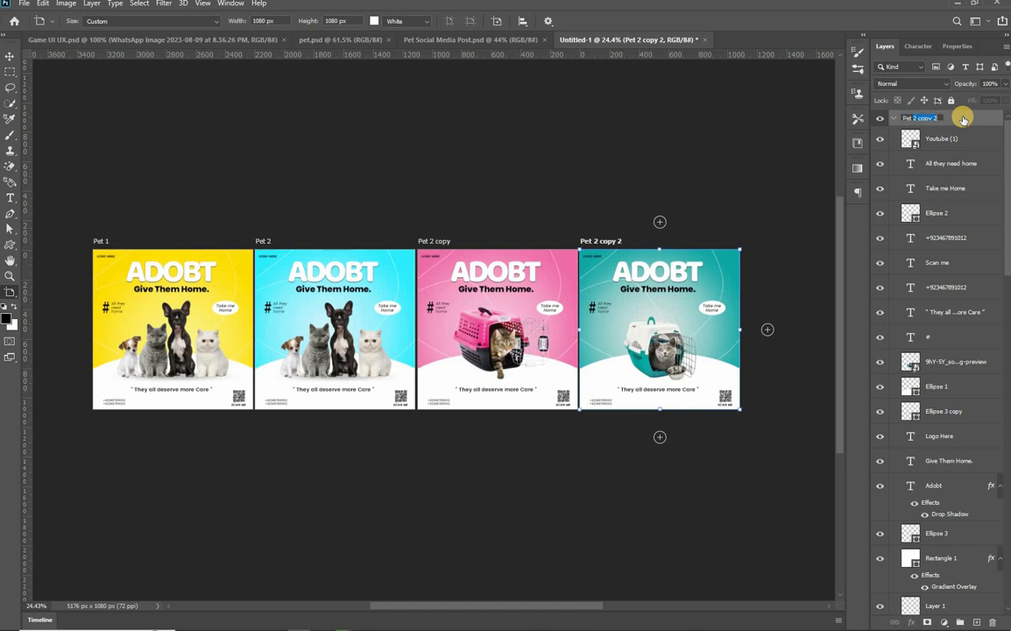
text(Pet 3)
key(Return)
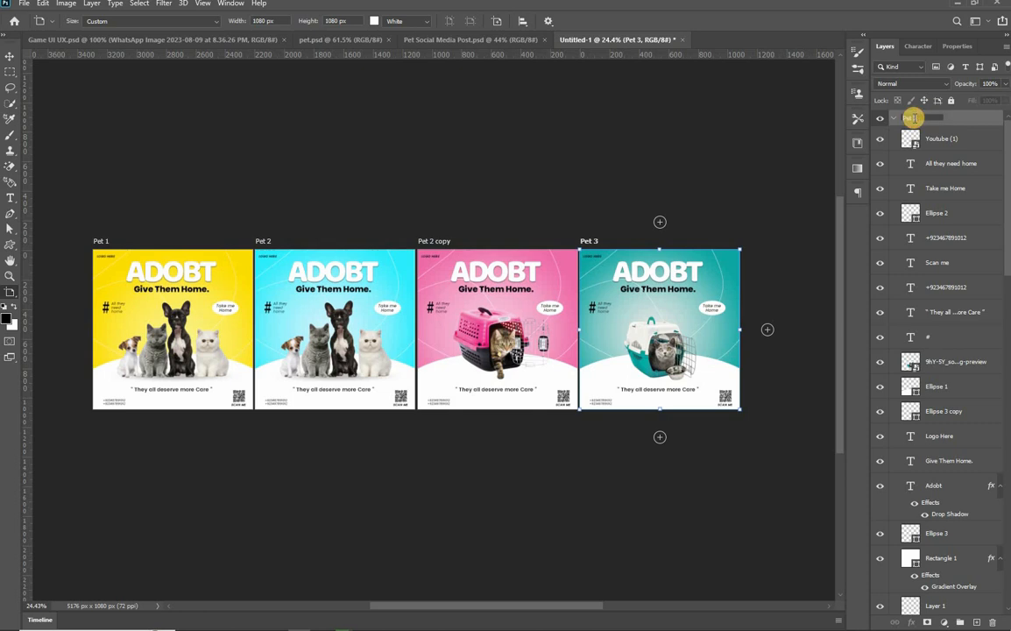
text(Pet 4)
key(Return)
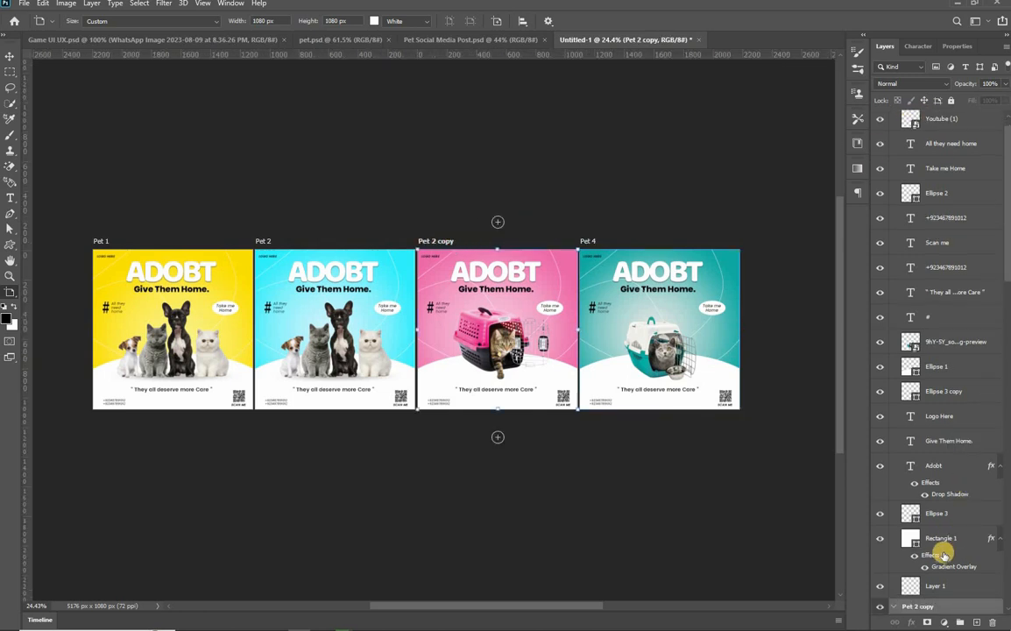
- Rename the pink Pet 2 copy artboard as Pet3
scroll(920, 521, down, 2)
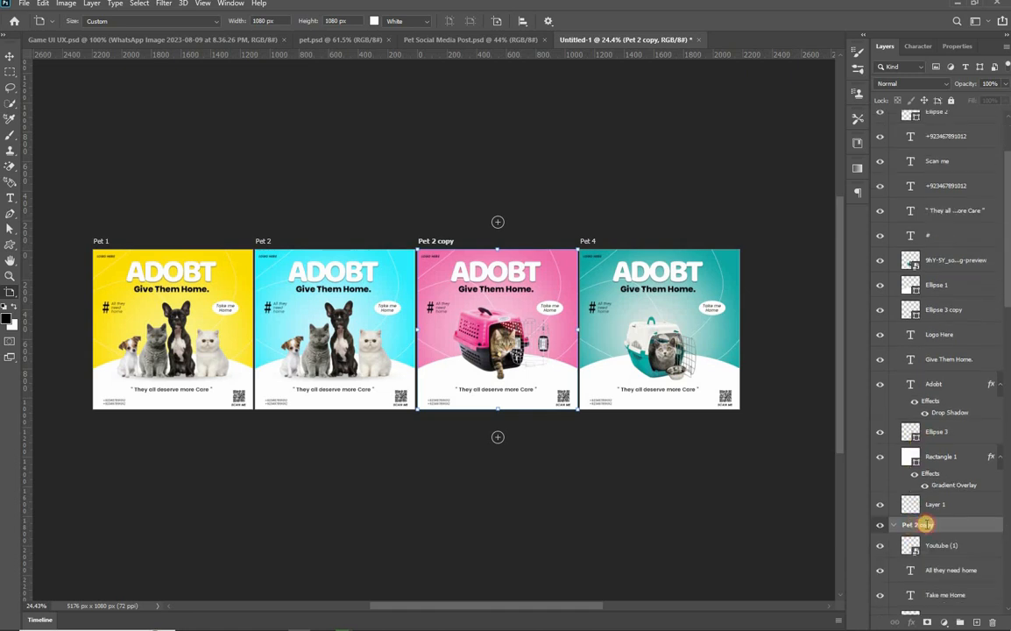
text(Pet3)
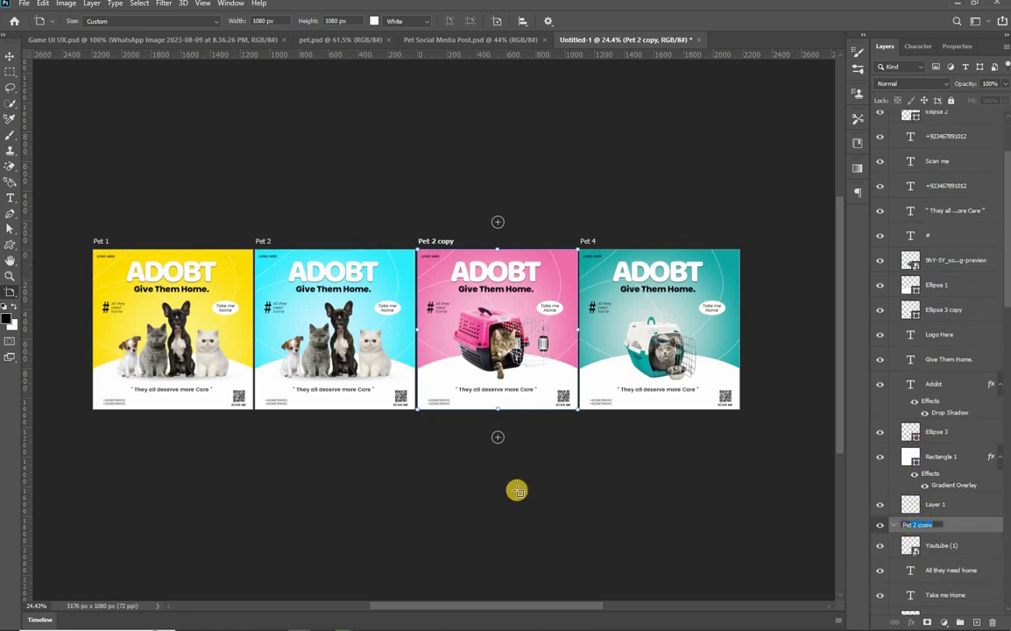
key(Return)
key(v)
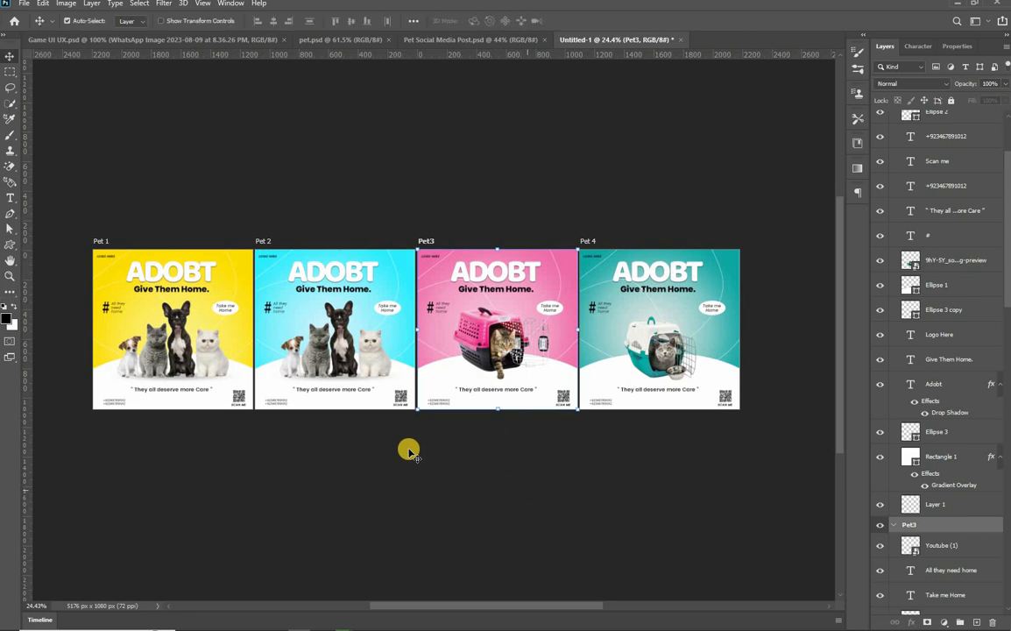
- Duplicate the Pet 4 artboard and place the copy beside it at the end of the row
click(408, 451)
scroll(408, 452, down, 2)
drag(550, 424, 481, 424)
drag(555, 280, 610, 322)
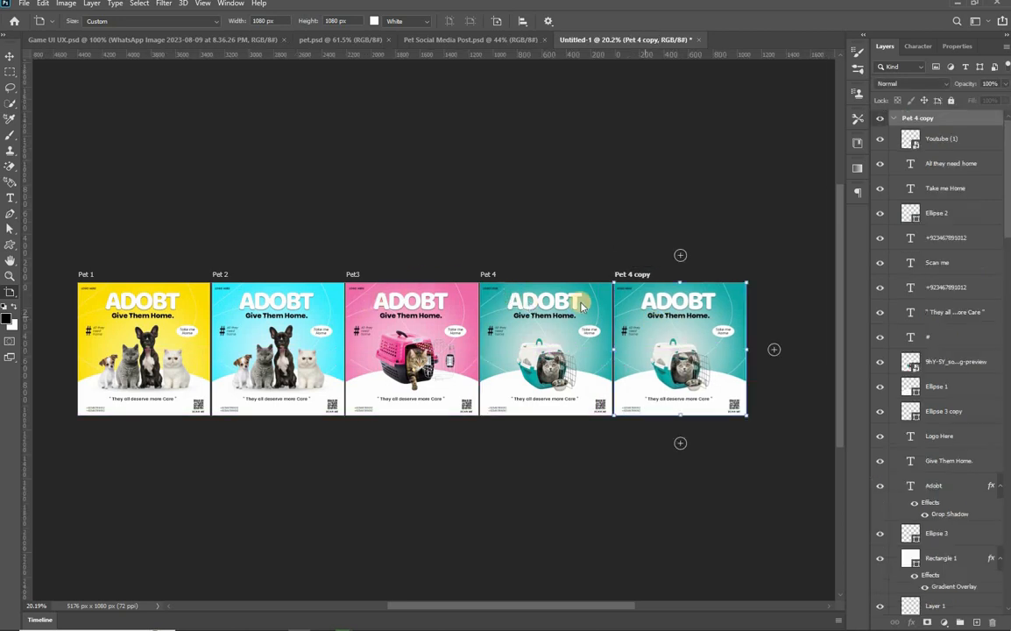
- Delete the teal carrier cat image from the Pet 4 copy artboard
key(alt+Tab)
key(alt+Tab)
key(alt+shift+Tab)
key(alt+shift+Tab)
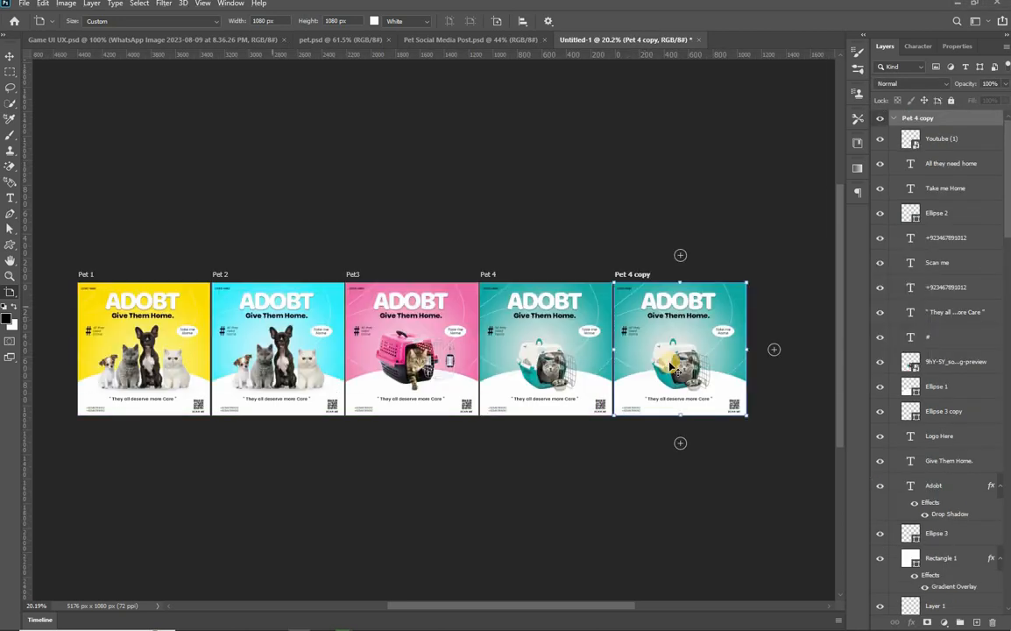
key(v)
click(671, 366)
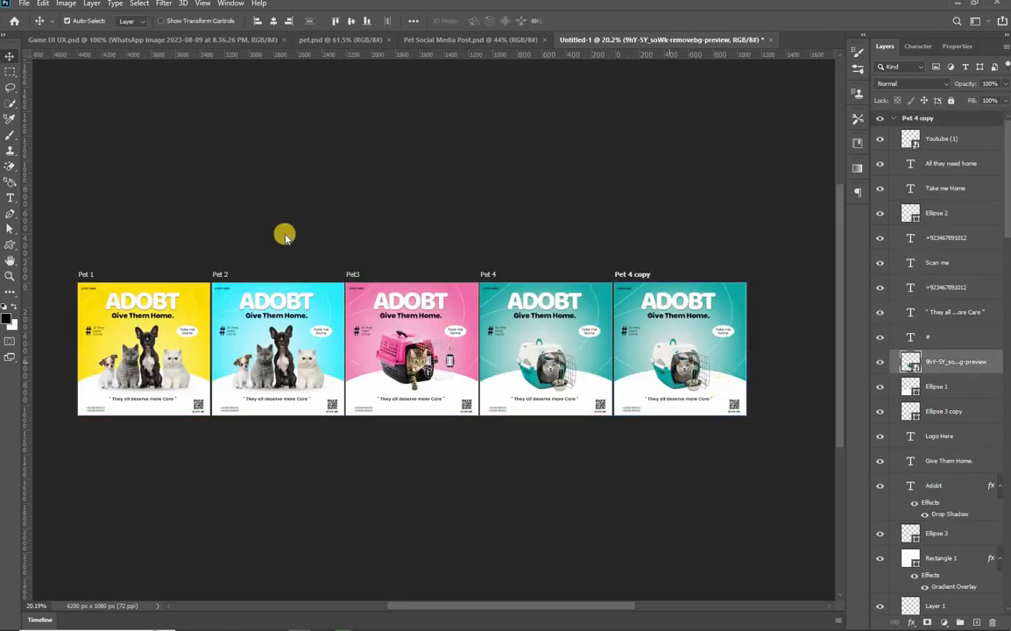
key(Delete)
- Place the dog carrier image 81iPYAUe1LL from the pet folder on Pet 4 copy and enlarge it beneath the Give Them Home line
key(alt+Tab)
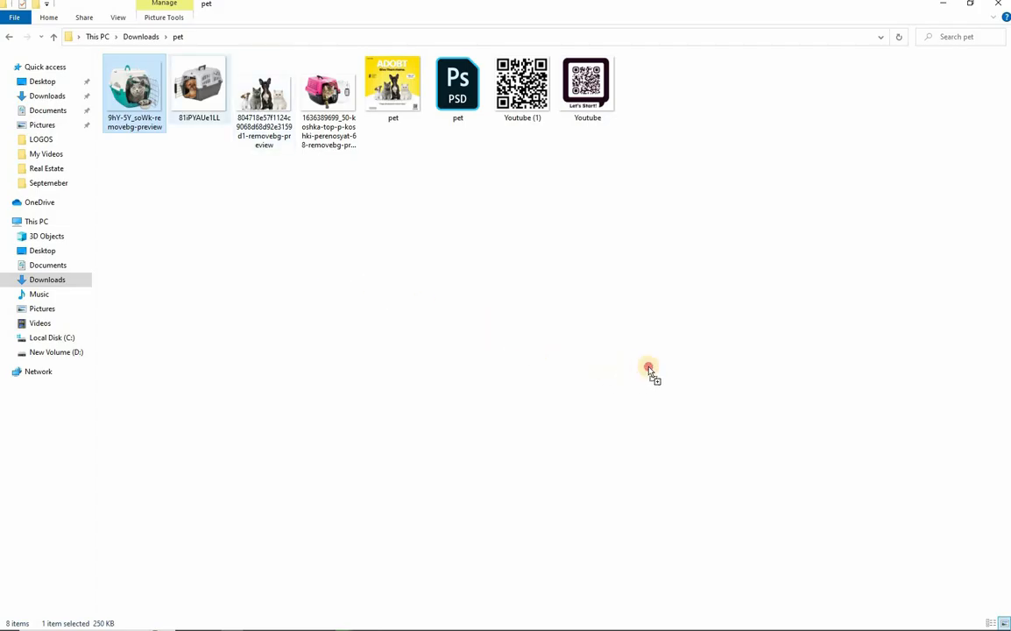
key(alt+Tab)
drag(656, 390, 703, 392)
scroll(703, 392, up, 5)
drag(645, 354, 575, 448)
scroll(575, 448, up, 2)
drag(615, 350, 614, 400)
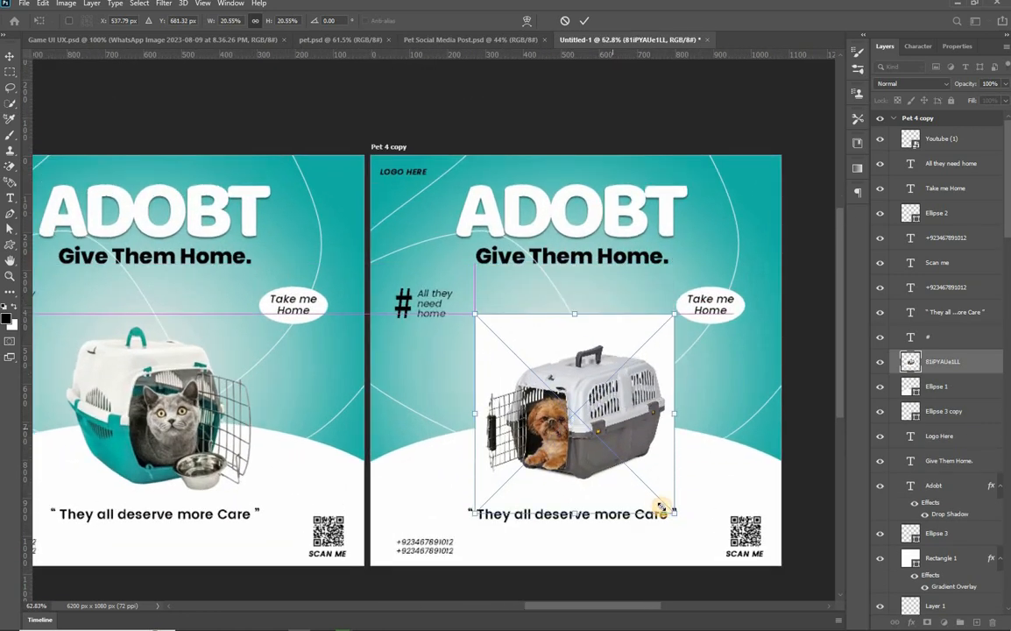
drag(673, 514, 659, 503)
drag(699, 540, 672, 478)
- Open the embedded contents of the 81iPYAUe1LL layer and erase the white background around the carrier with the Magic Eraser at tolerance 32
click(912, 368)
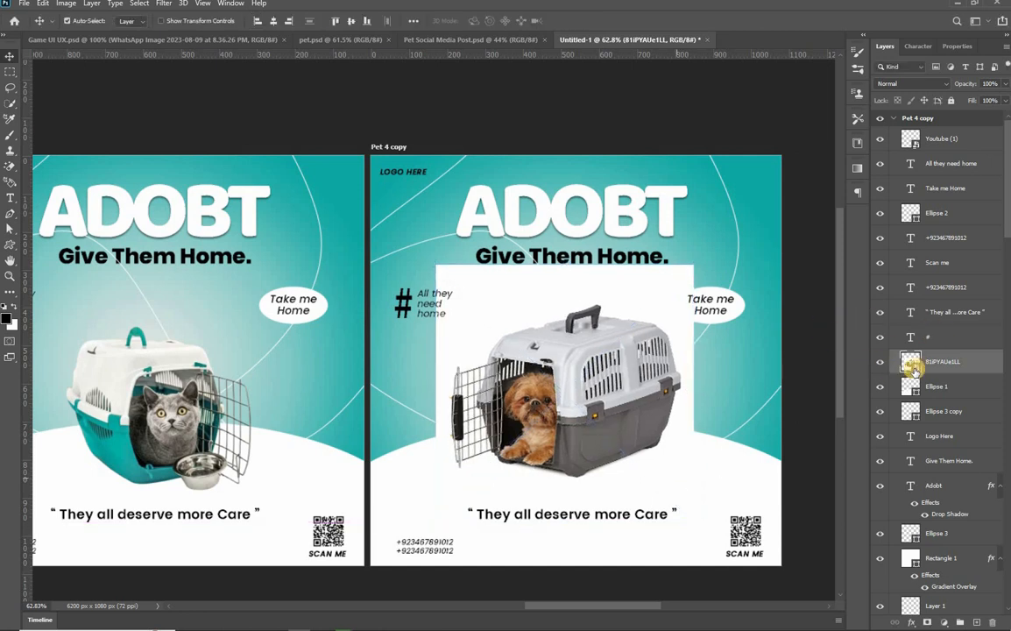
double_click(516, 338)
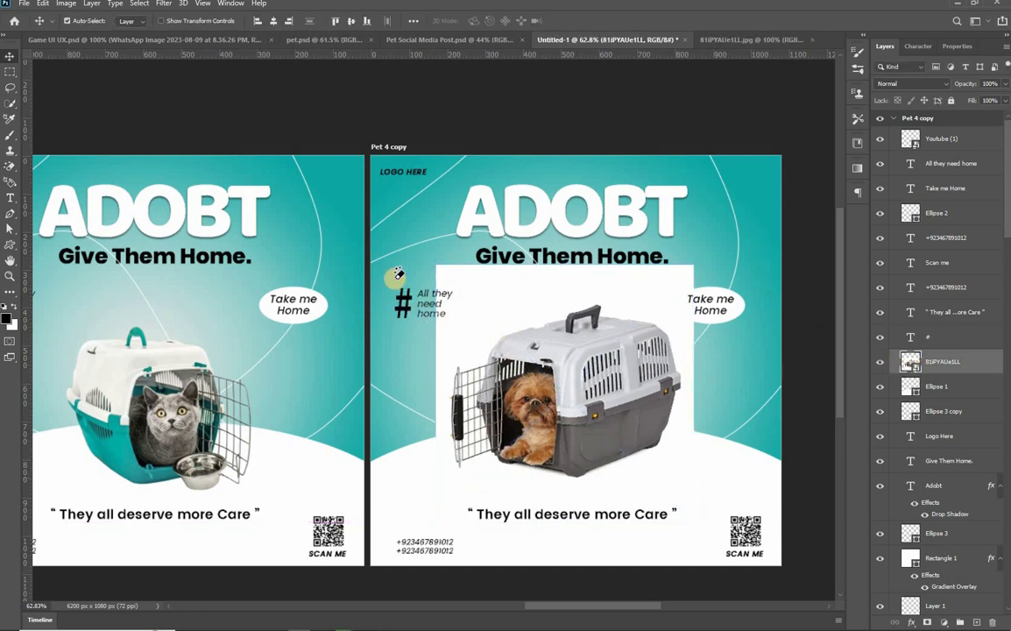
key(e)
click(322, 166)
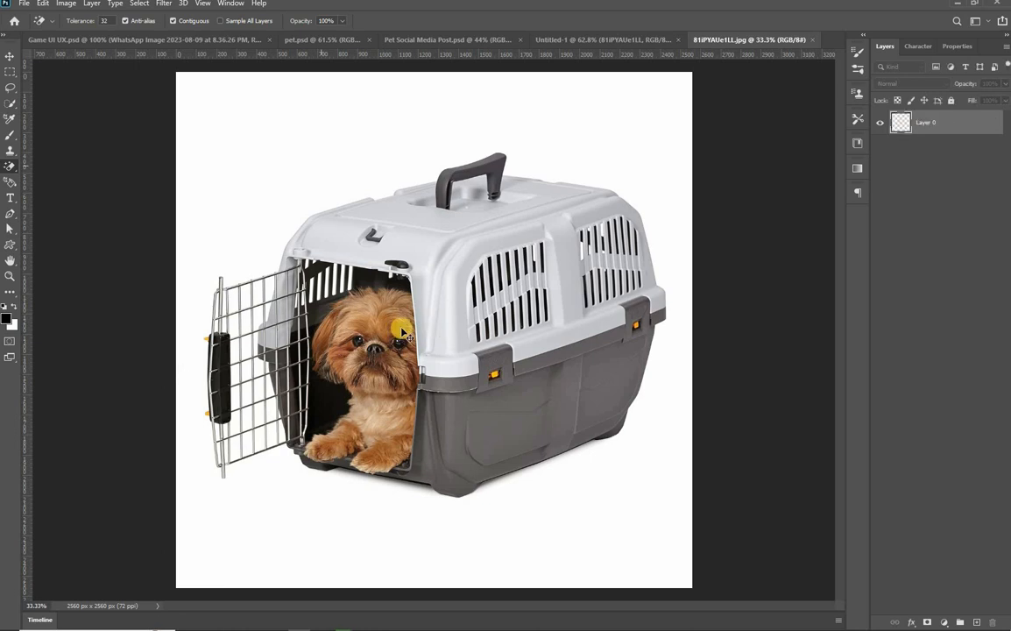
key(v)
key(ctrl+s)
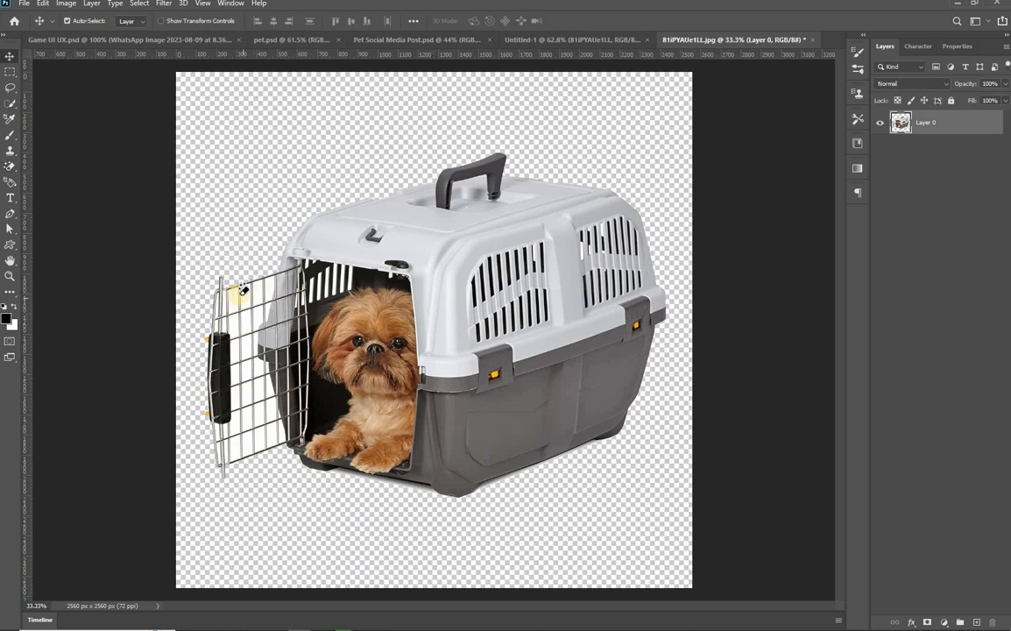
- Erase the remaining white areas between the wires of the open carrier door
key(e)
click(267, 303)
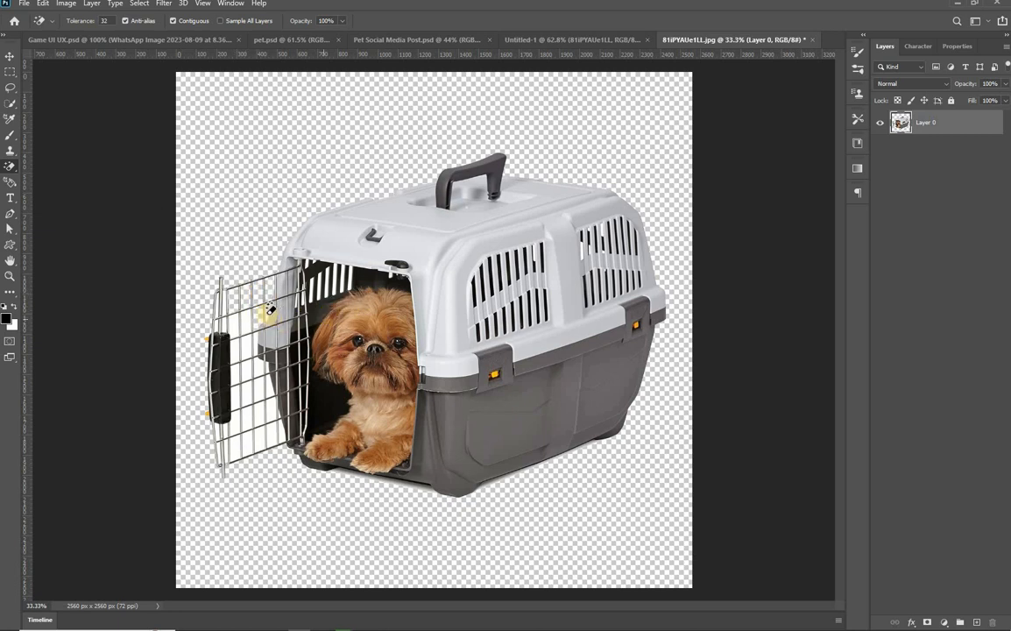
click(257, 351)
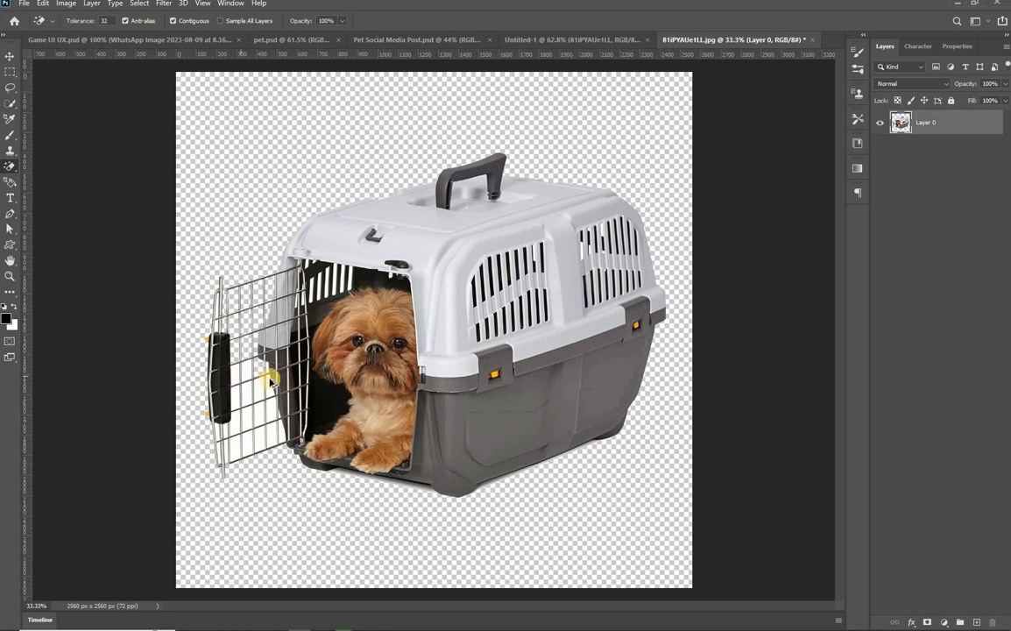
scroll(271, 379, up, 5)
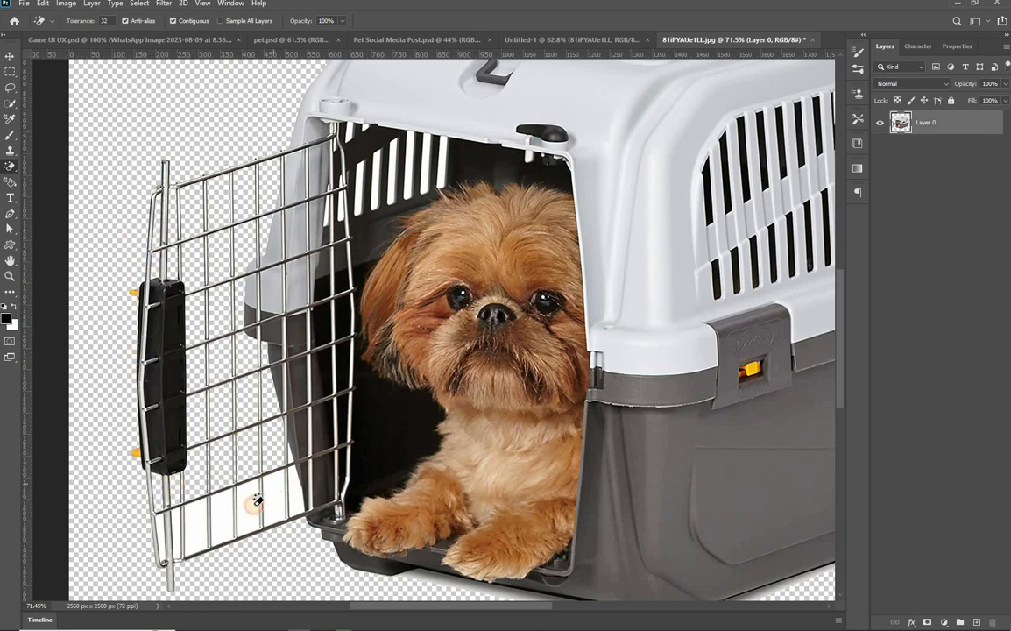
click(202, 531)
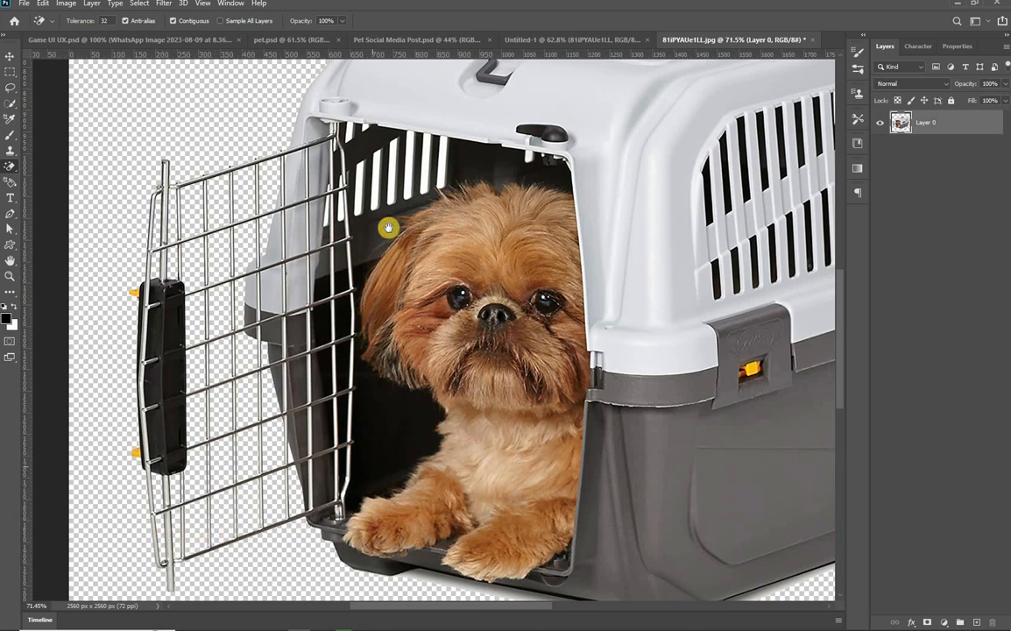
- Erase the white showing through the vent slots inside and along the side of the carrier
scroll(307, 199, down, 2)
scroll(313, 203, right, 2)
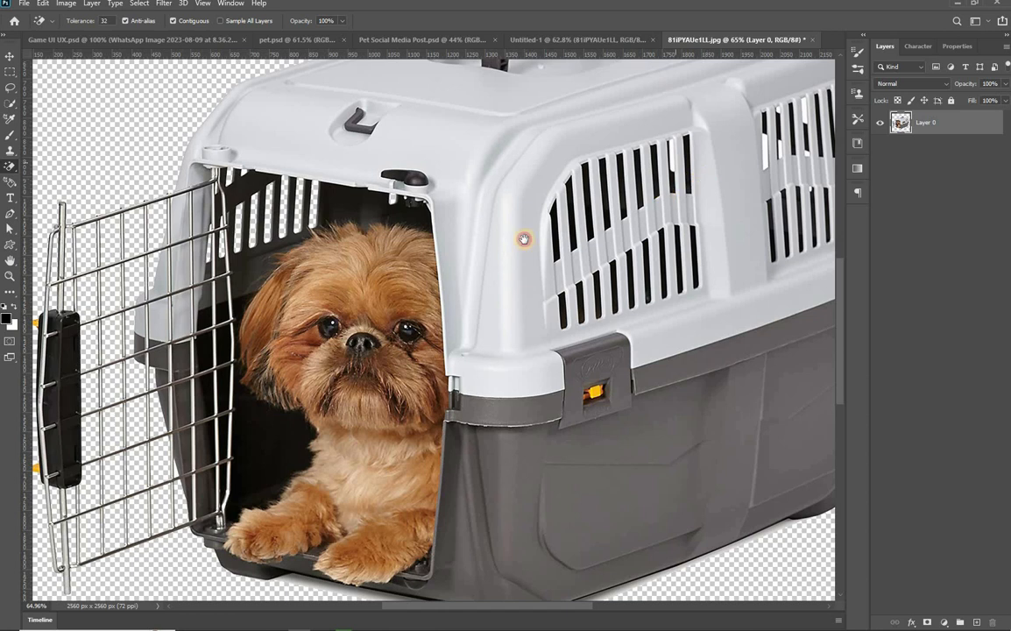
scroll(653, 176, right, 3)
scroll(681, 203, up, 1)
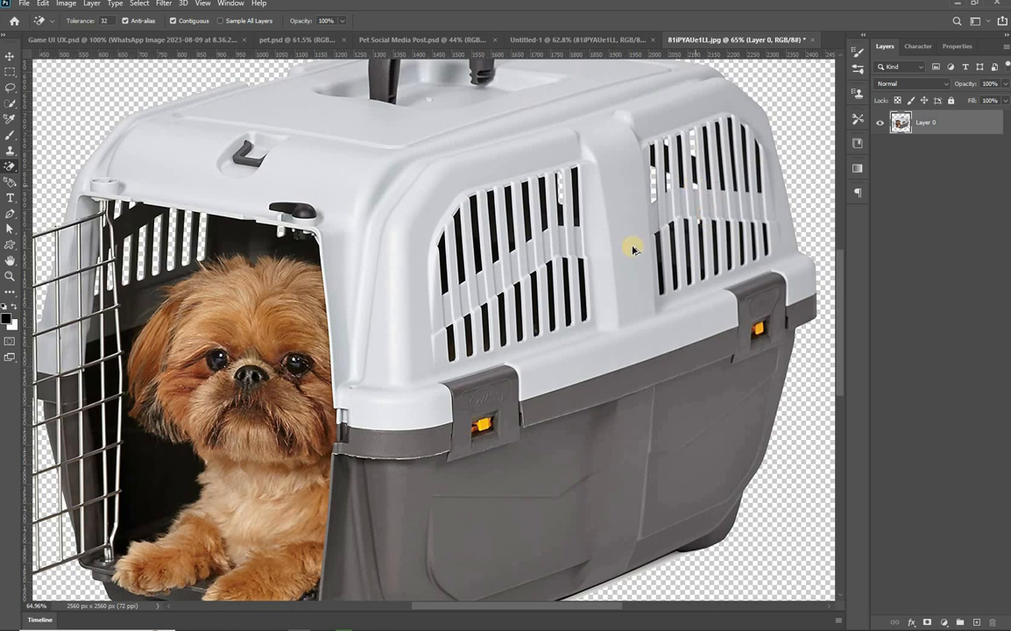
scroll(633, 250, down, 3)
scroll(514, 180, up, 5)
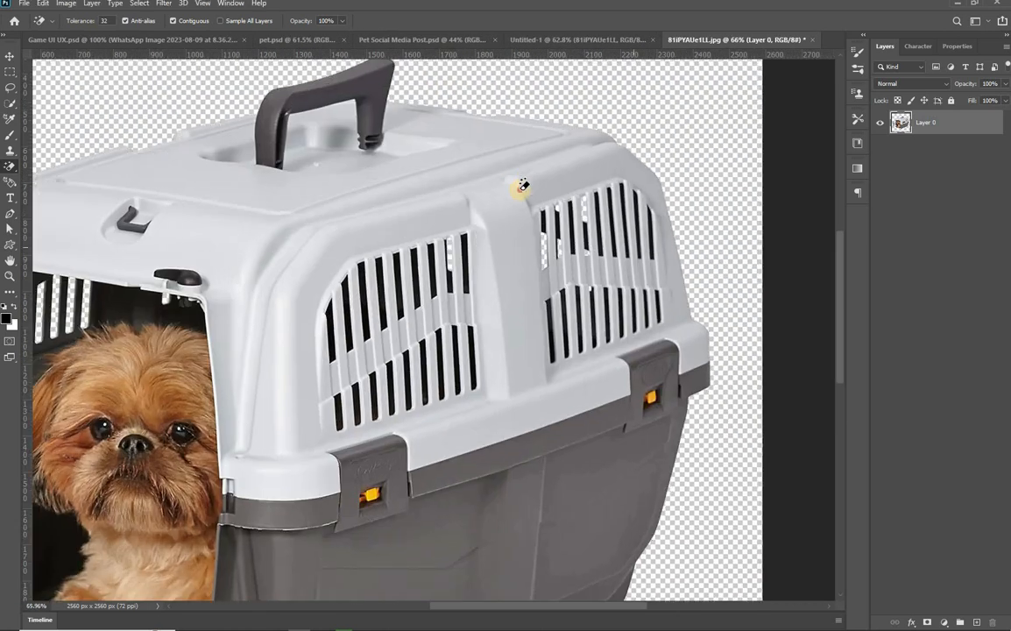
scroll(424, 288, down, 4)
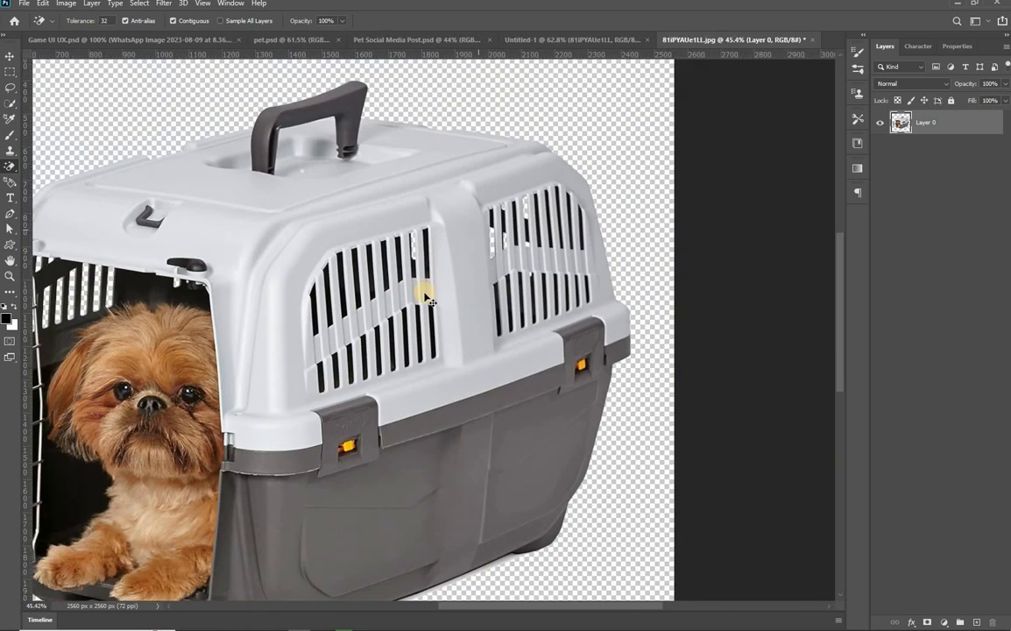
key(v)
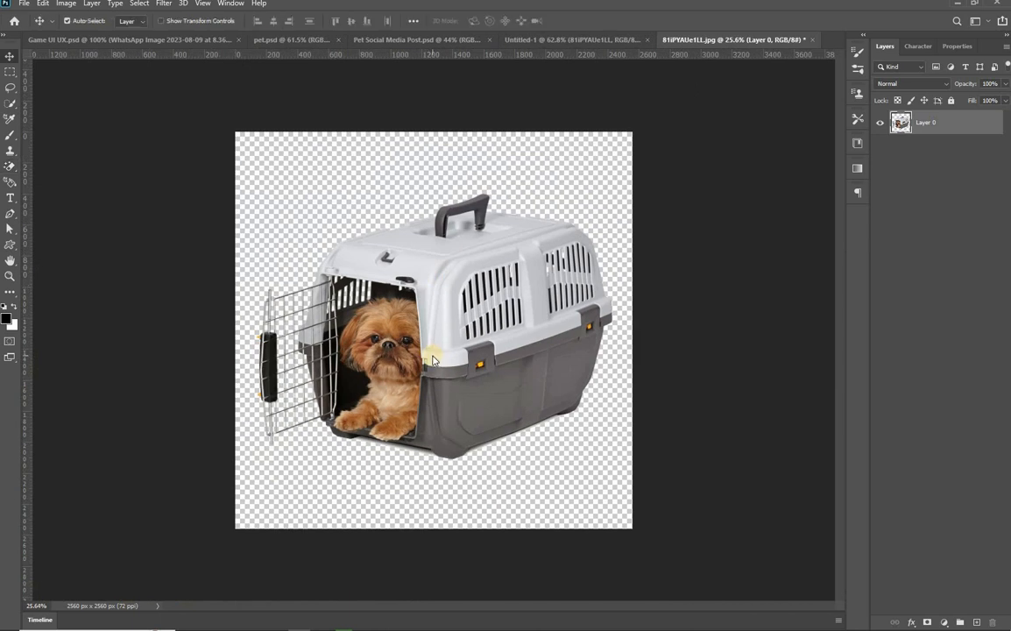
- Save the carrier cutout as a Photoshop file named 81iPYAUe1LL with layers kept
key(ctrl+s)
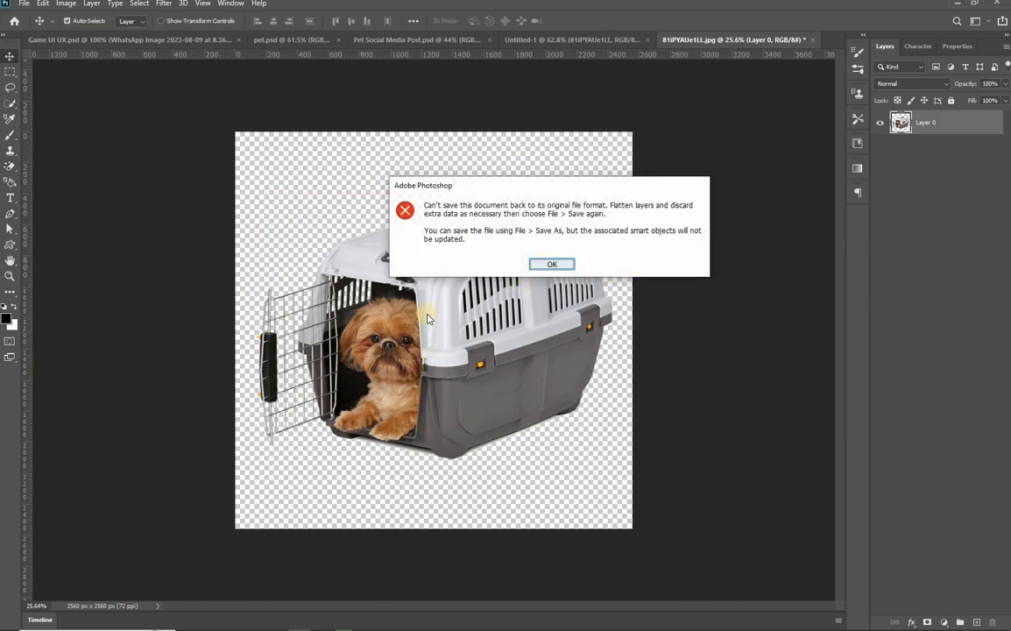
key(Return)
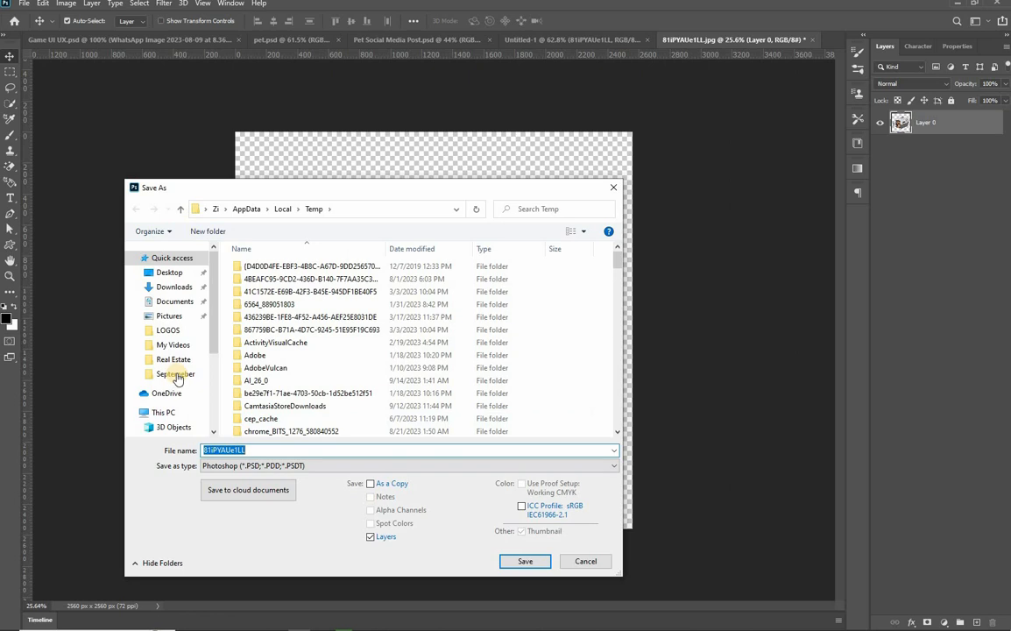
scroll(180, 375, down, 2)
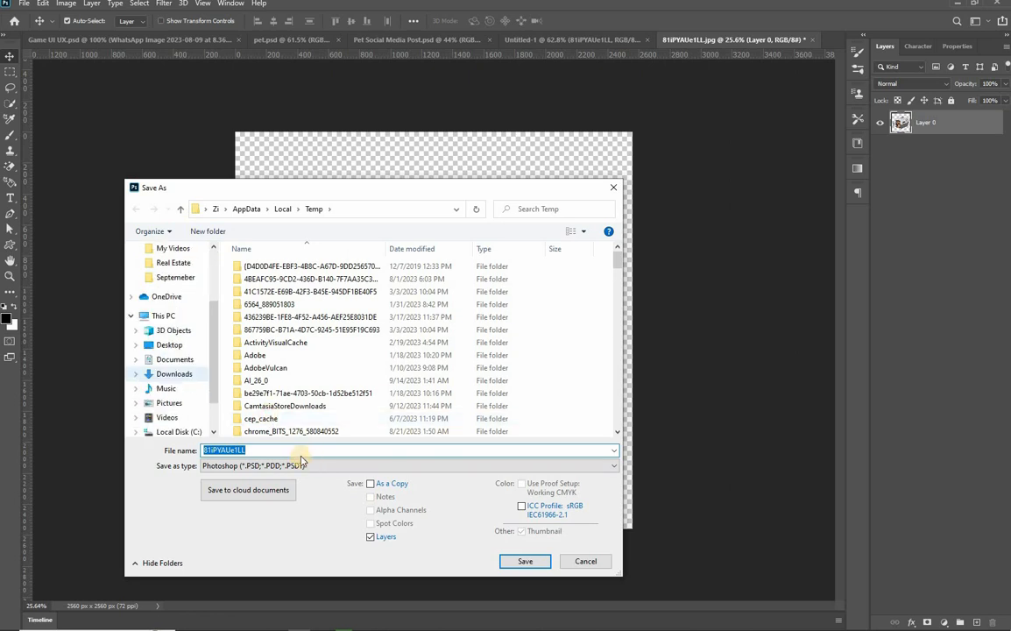
click(524, 563)
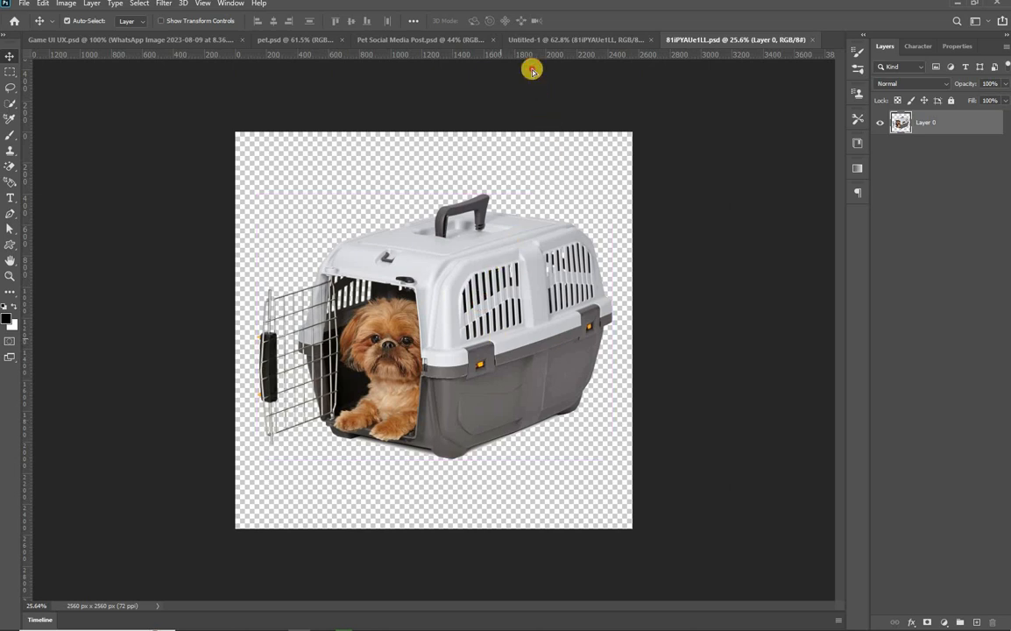
- Copy the carrier cutout into the Pet 4 copy artboard of Untitled-1 and scale it to about 738 by 551 px
drag(532, 72, 523, 43)
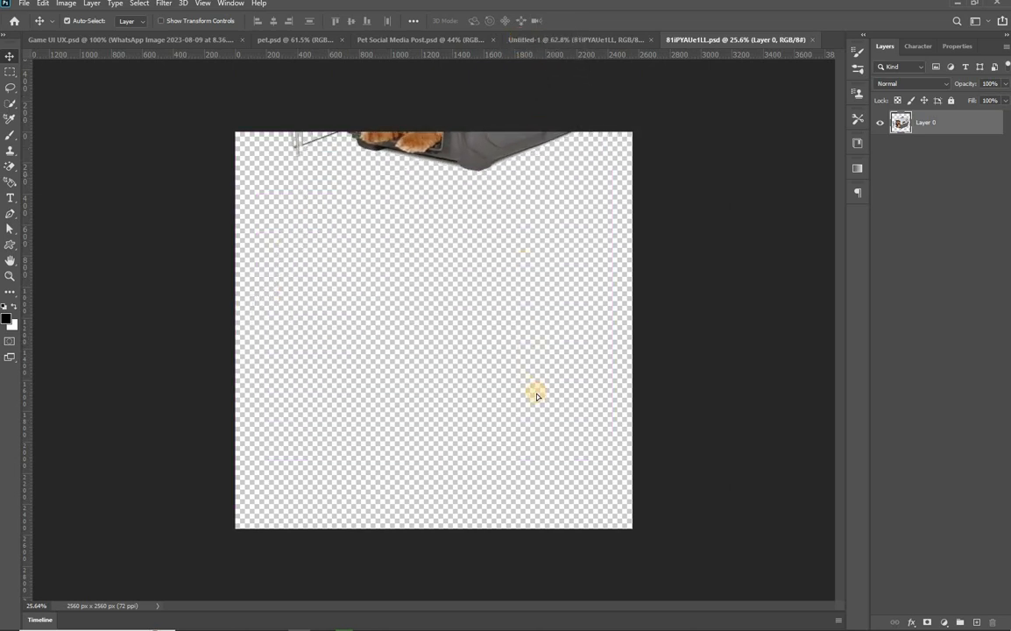
drag(536, 396, 578, 410)
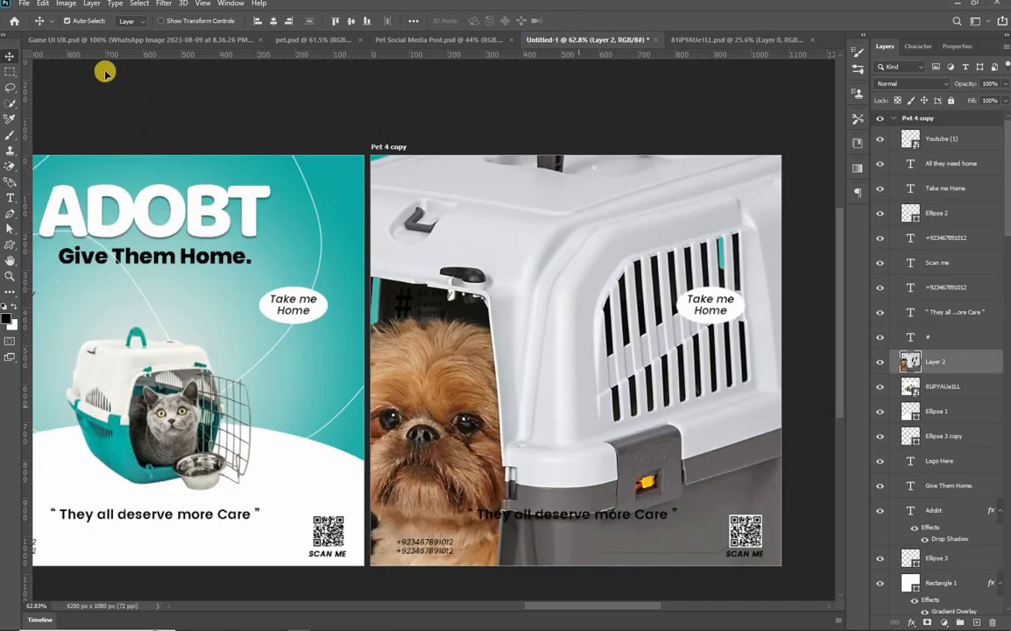
key(ctrl+t)
drag(456, 317, 395, 304)
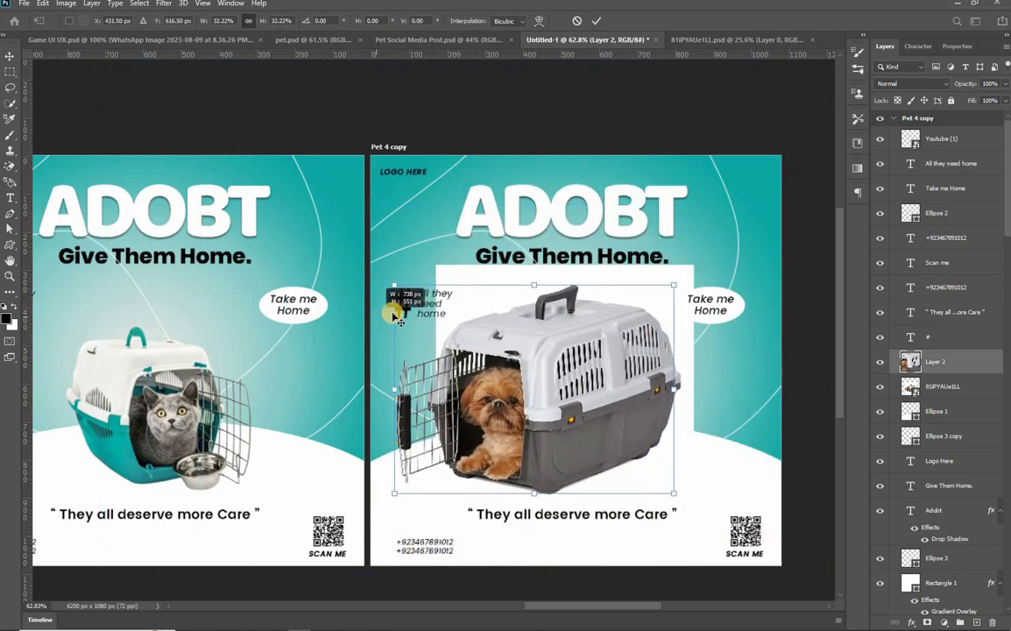
key(Return)
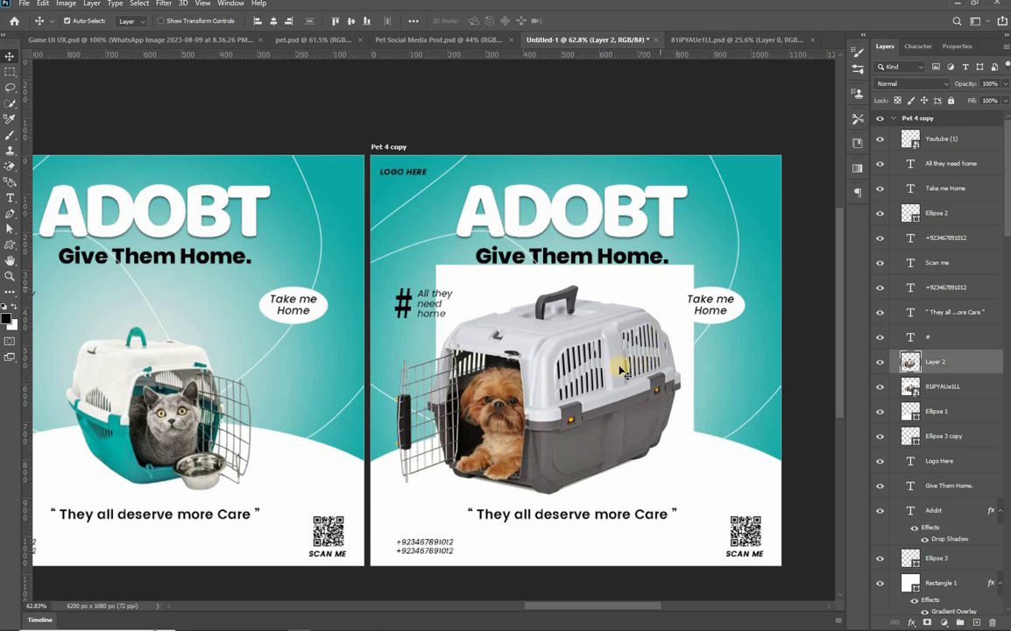
- Delete the white-background 81iPYAUe1LL layer beneath the carrier cutout
key(alt+[)
key(Delete)
- Scale the dog carrier cutout on the Pet 4 copy artboard to about 88.5% and position it just above the quote text
drag(620, 378, 635, 385)
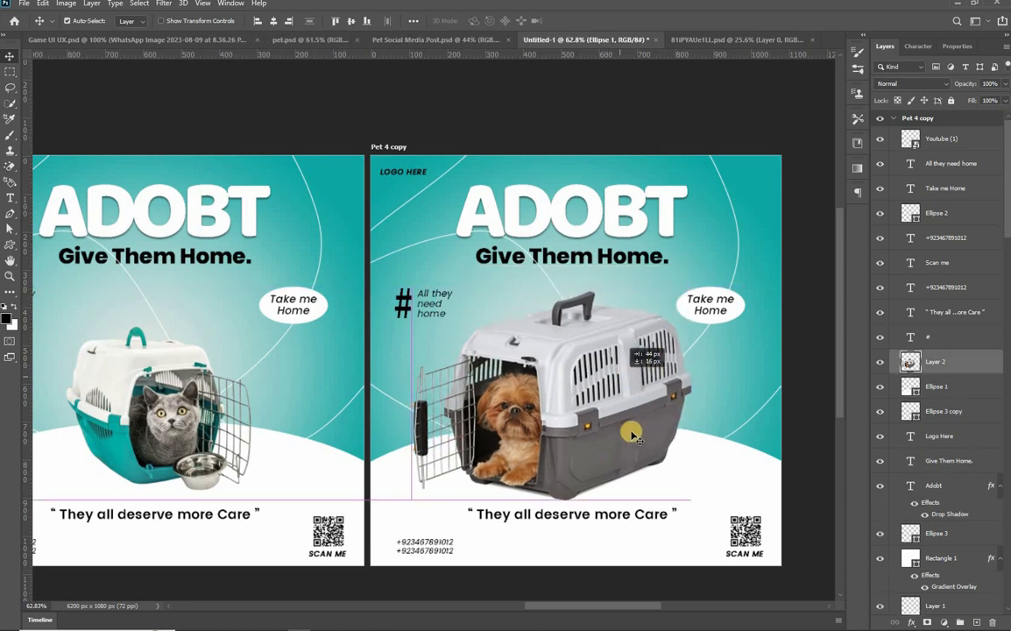
key(ctrl+t)
drag(689, 501, 676, 494)
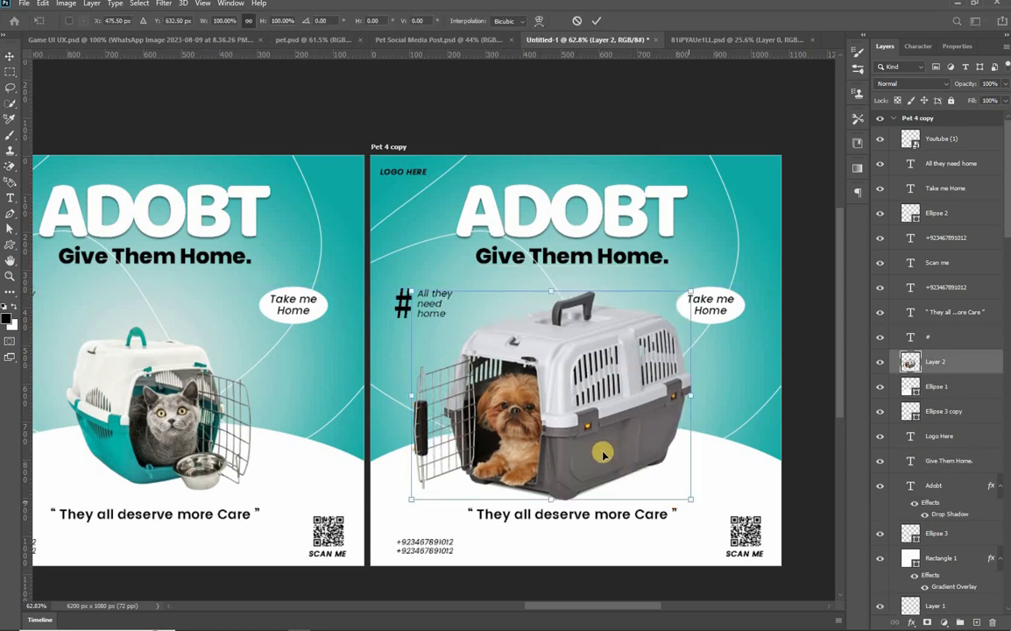
drag(609, 445, 613, 444)
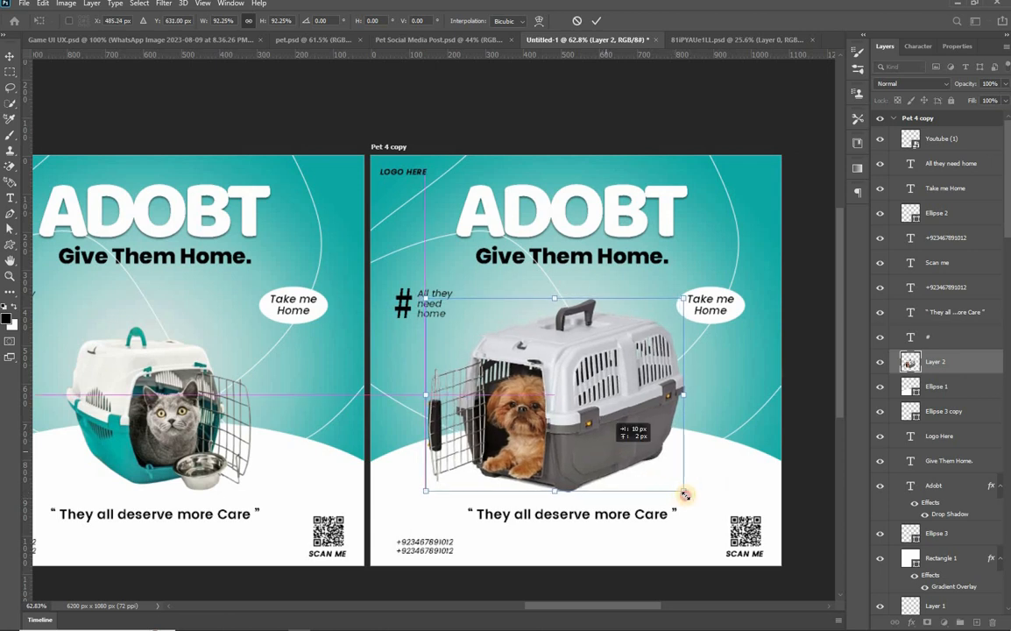
drag(687, 494, 681, 490)
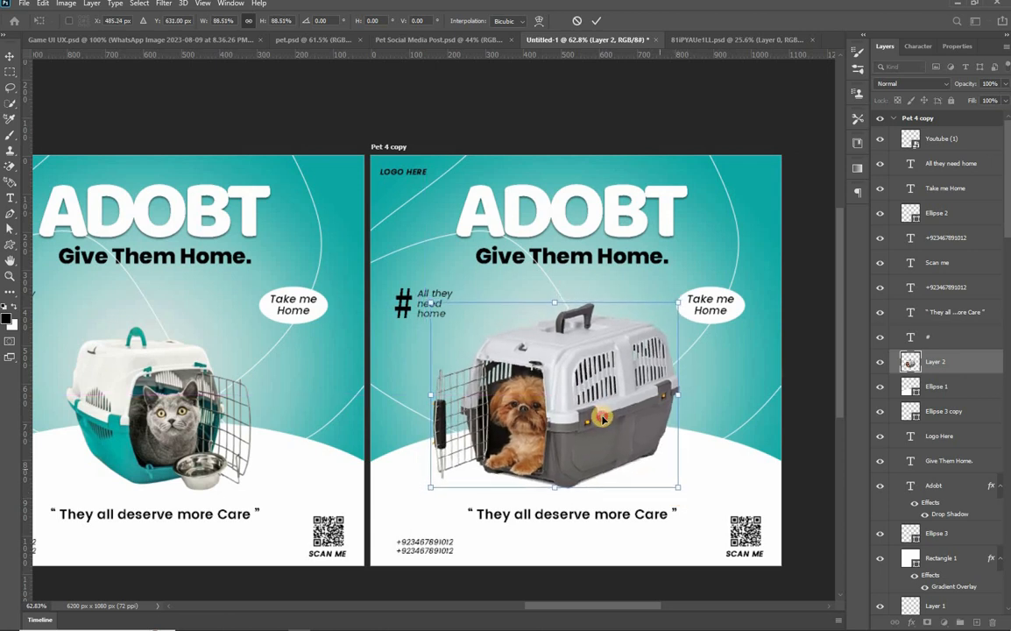
drag(608, 414, 605, 419)
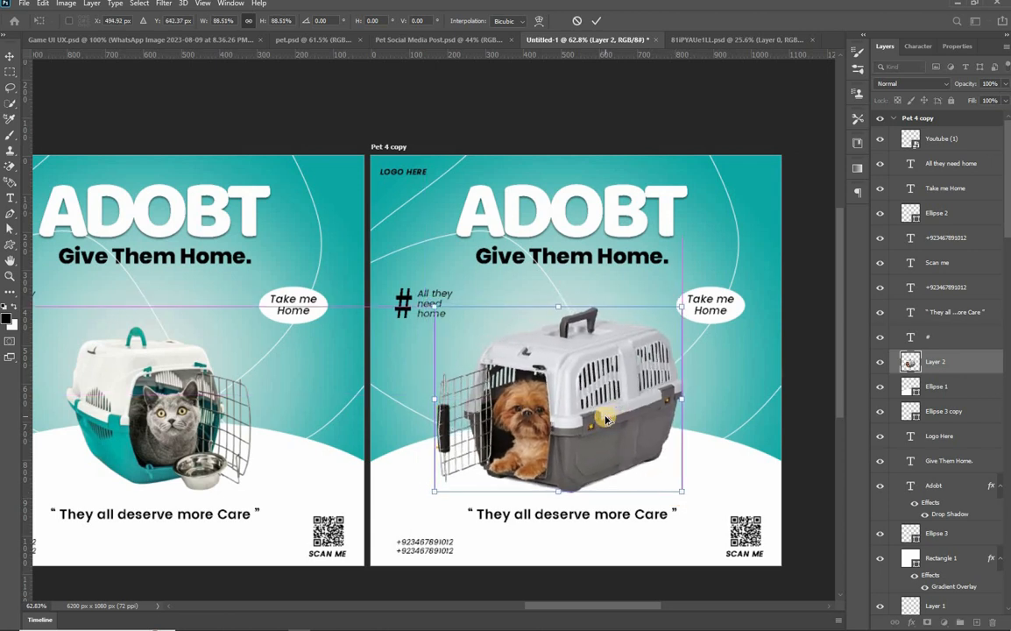
key(Return)
scroll(591, 450, down, 3)
scroll(591, 450, up, 2)
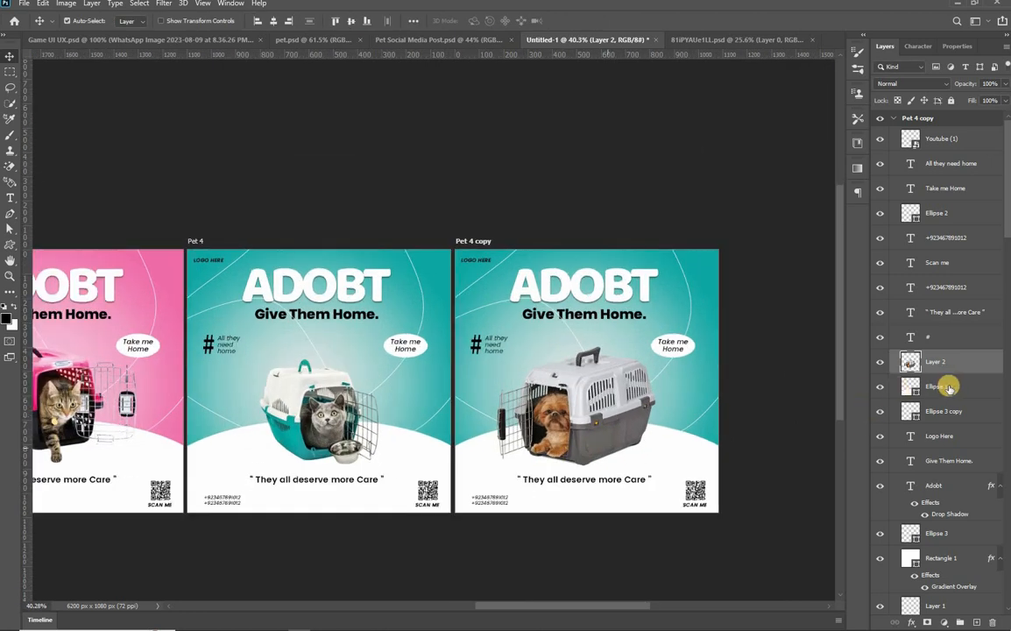
ctrl+click(975, 622)
click(975, 623)
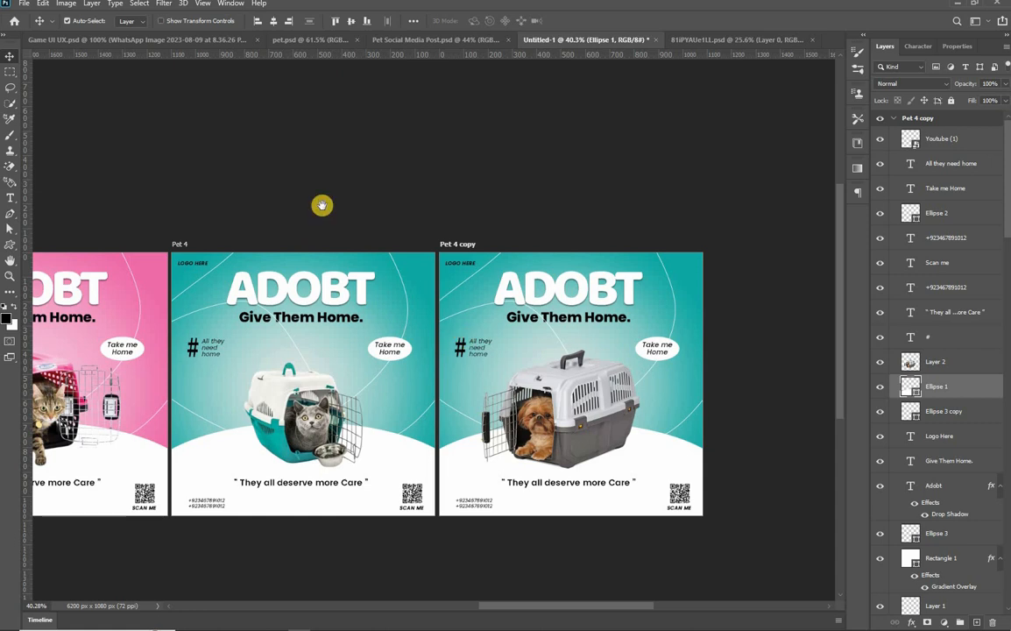
key(space)
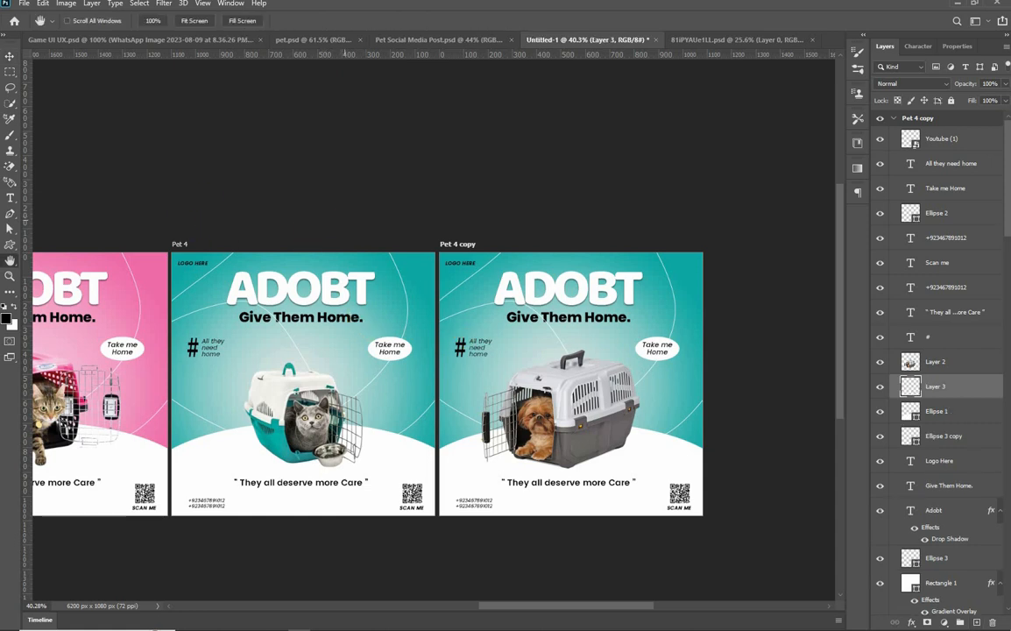
key(b)
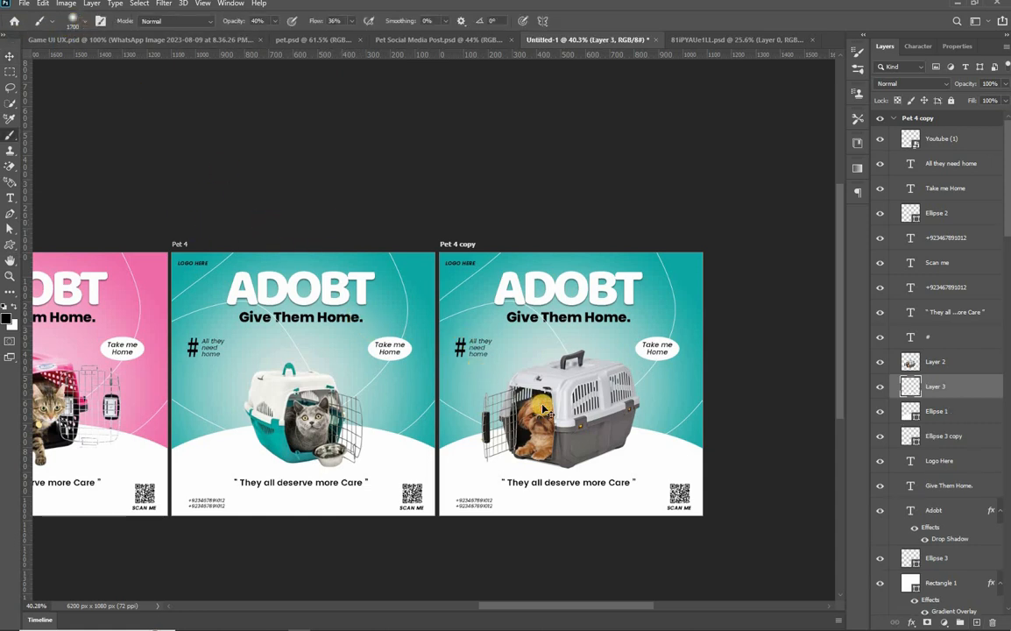
key(v)
click(523, 402)
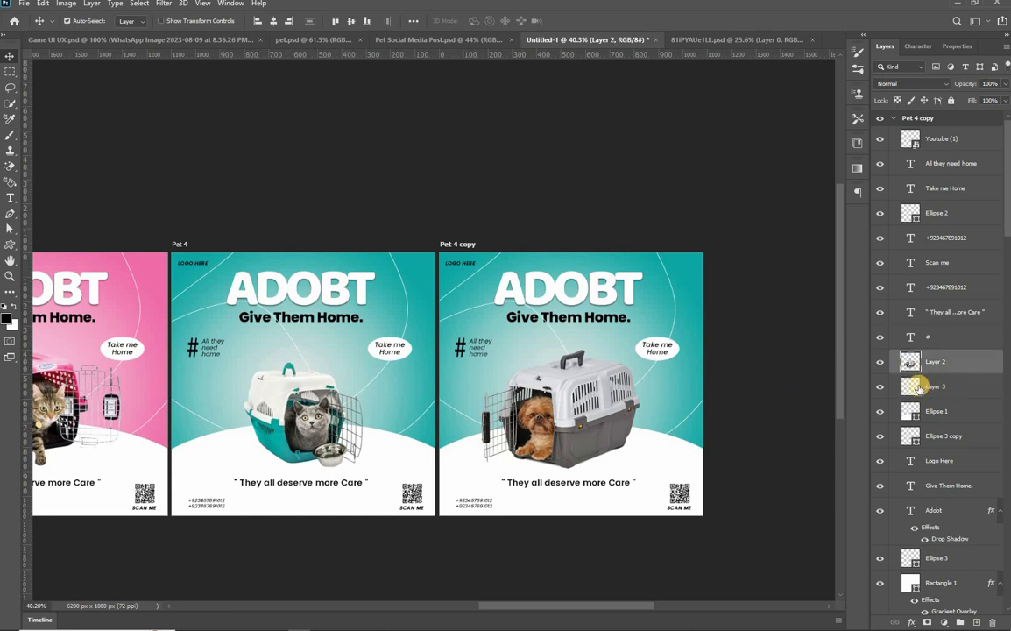
click(918, 387)
key(Delete)
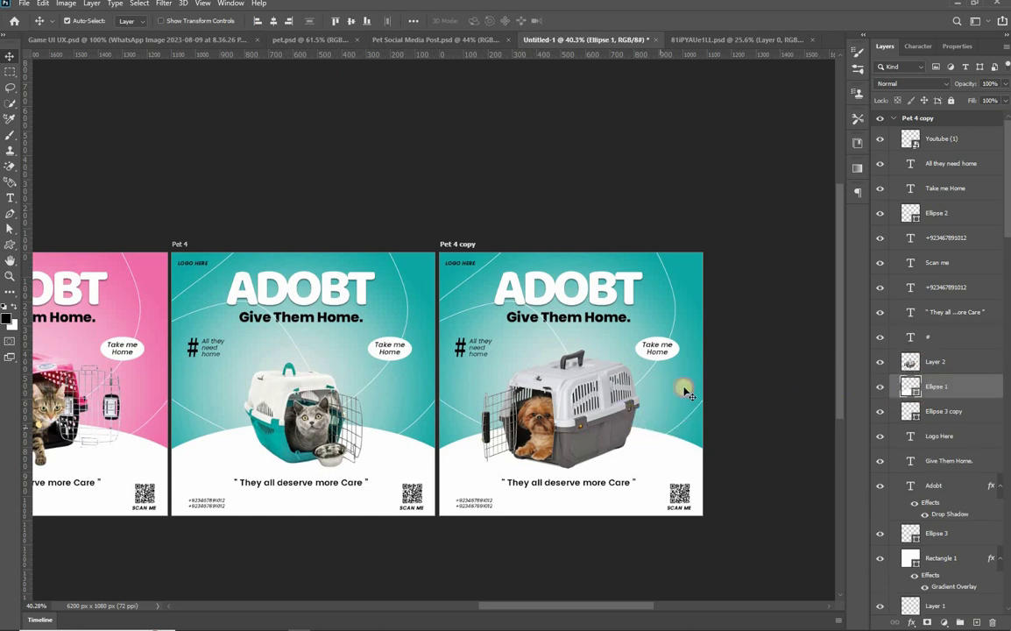
- Change the end colour of Rectangle 1's gradient overlay on Pet 4 copy to grey 6d6769, sampled from the carrier's base
click(944, 561)
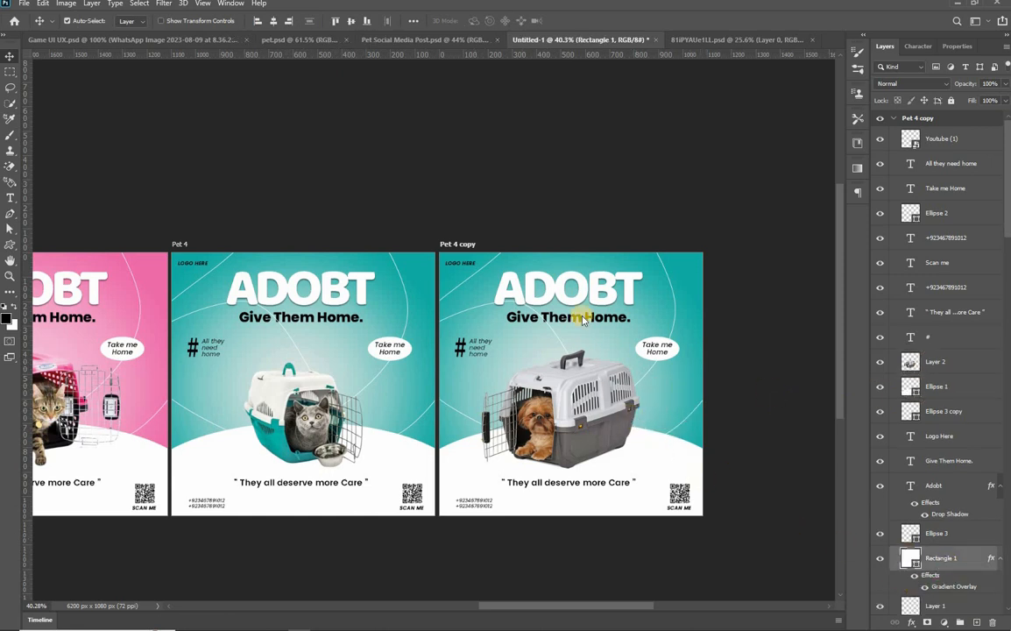
drag(633, 183, 952, 214)
click(947, 296)
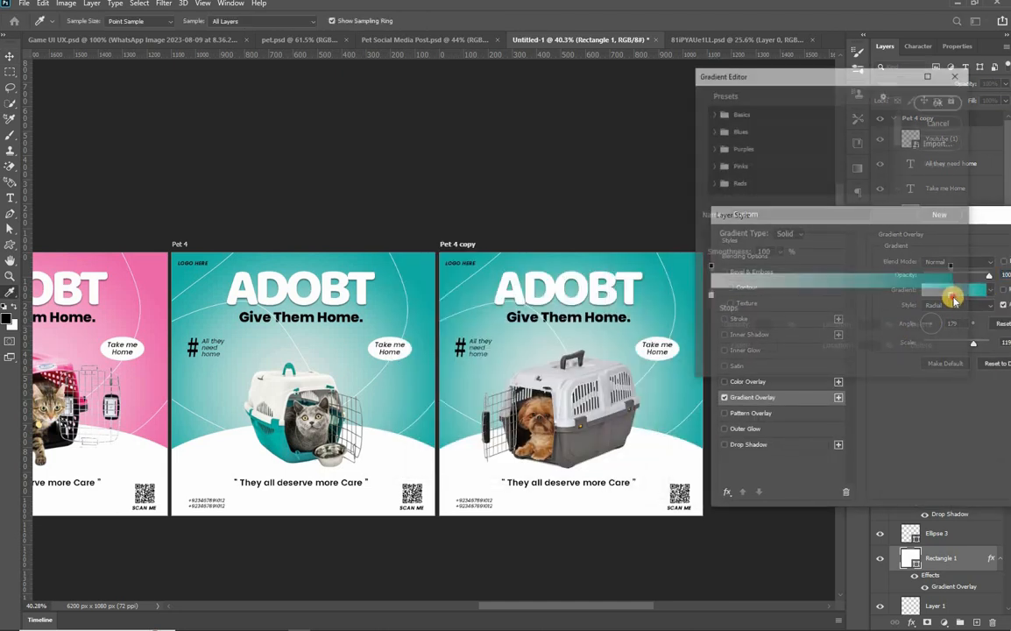
click(764, 347)
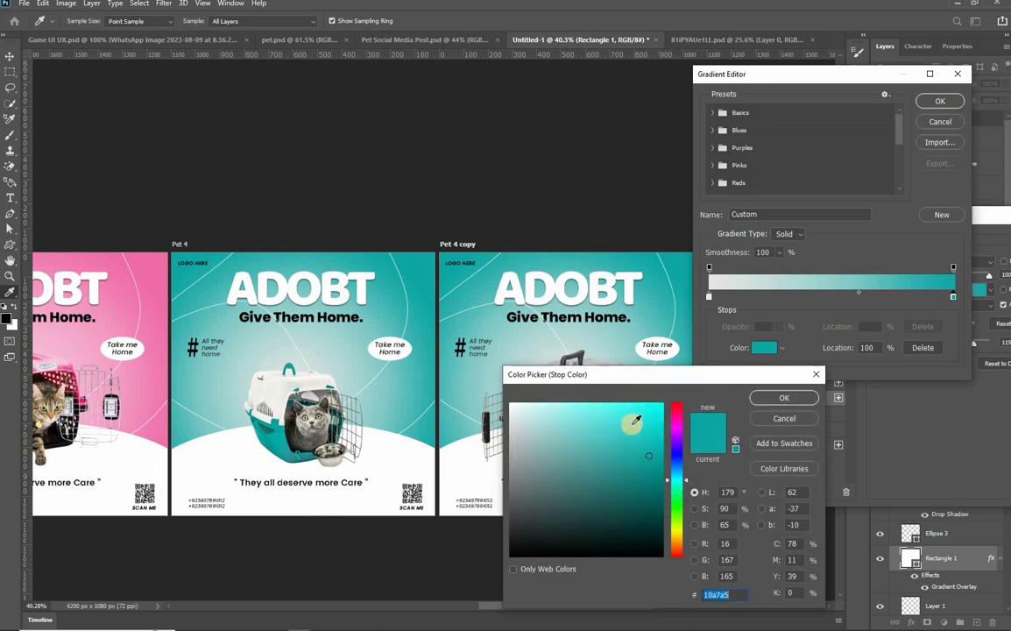
drag(564, 383, 788, 339)
click(599, 438)
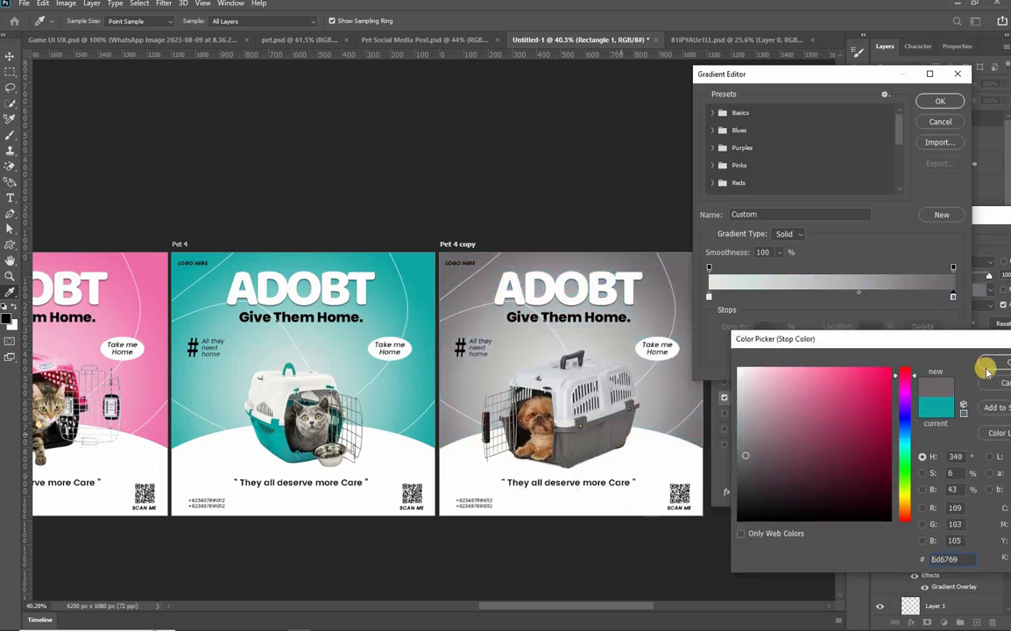
click(997, 363)
click(940, 100)
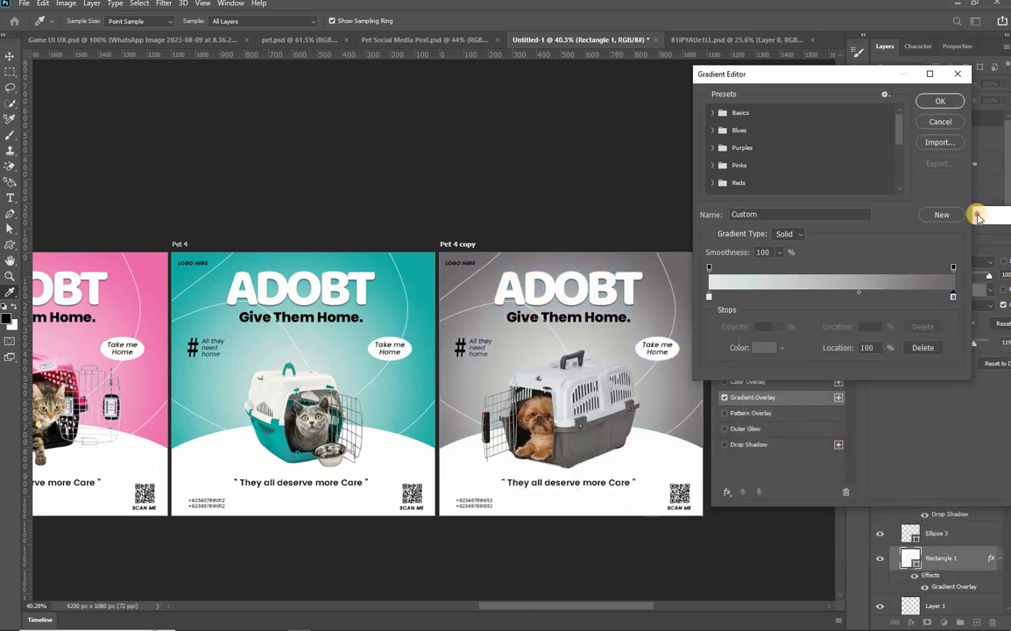
drag(948, 219, 777, 210)
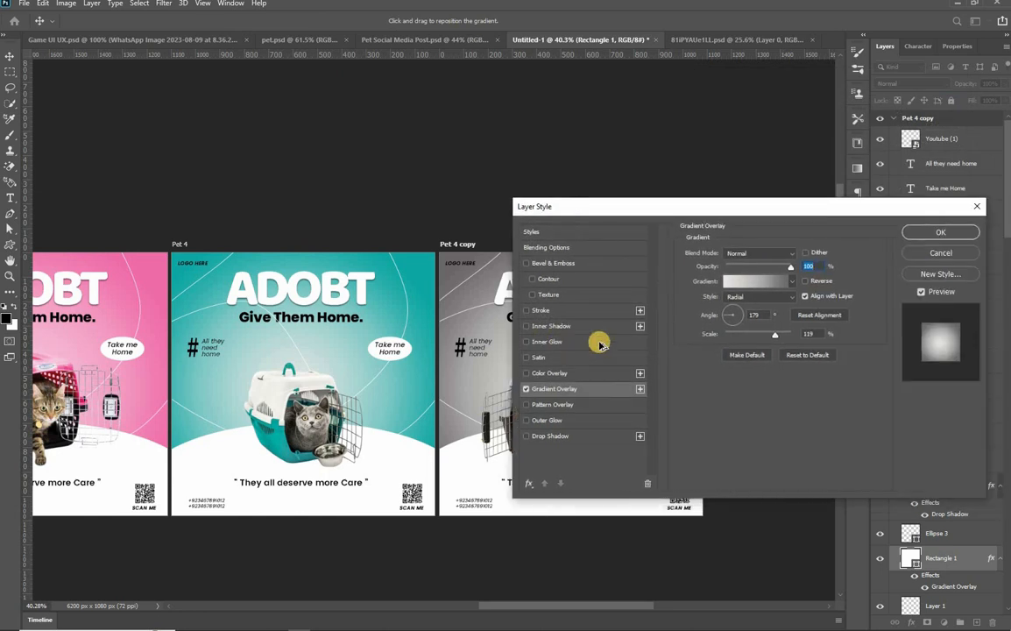
key(Return)
- Recolour the "Give Them Home.", "#", "All they need home" and "Logo Here" texts on Pet 4 copy to white
scroll(599, 329, down, 3)
scroll(593, 324, up, 4)
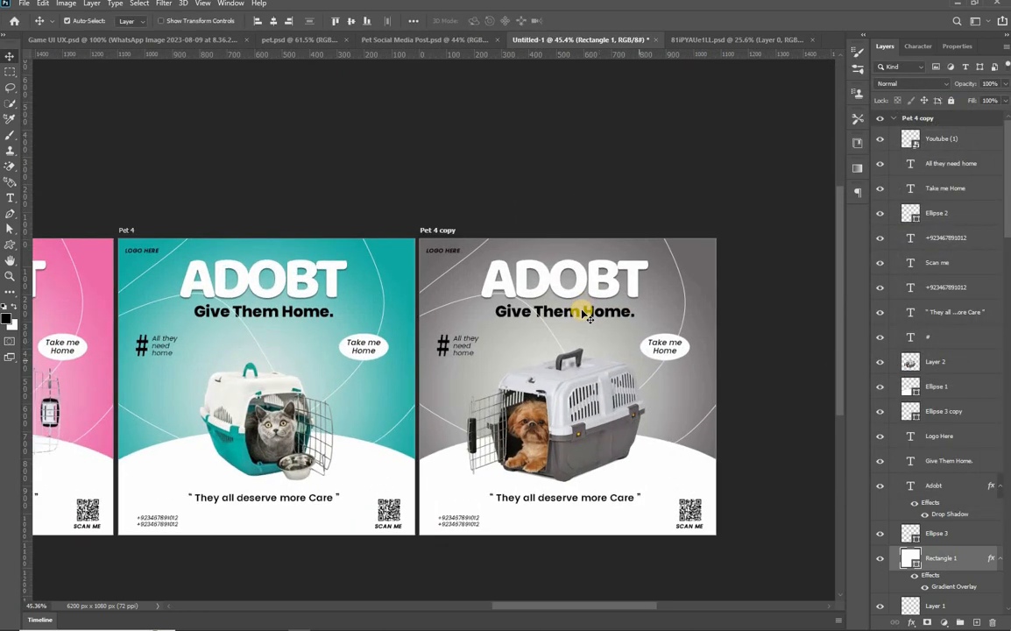
click(589, 317)
key(ctrl+BackSpace)
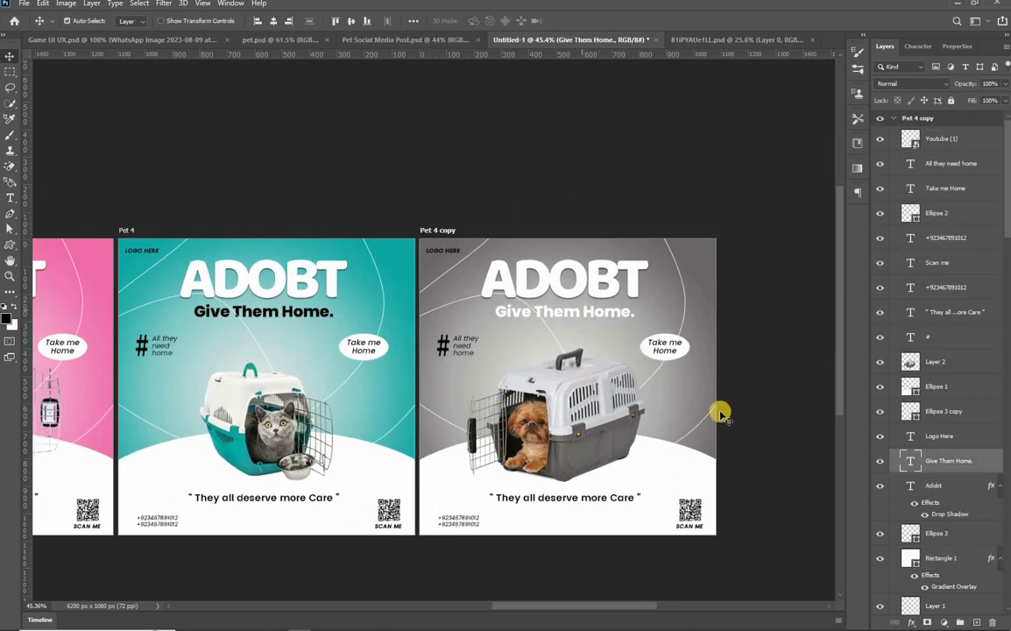
click(447, 344)
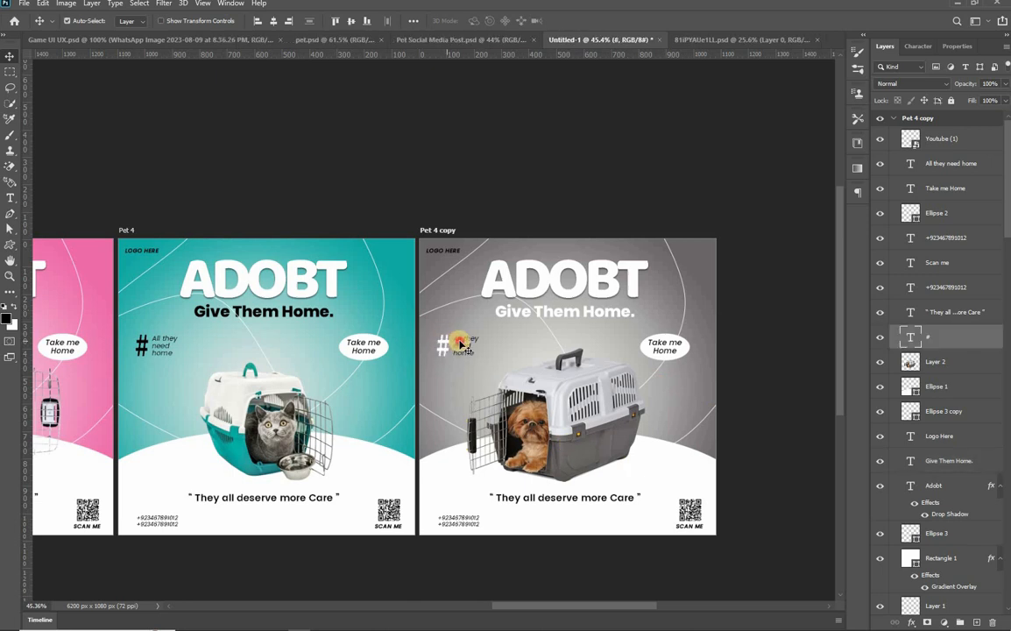
click(462, 345)
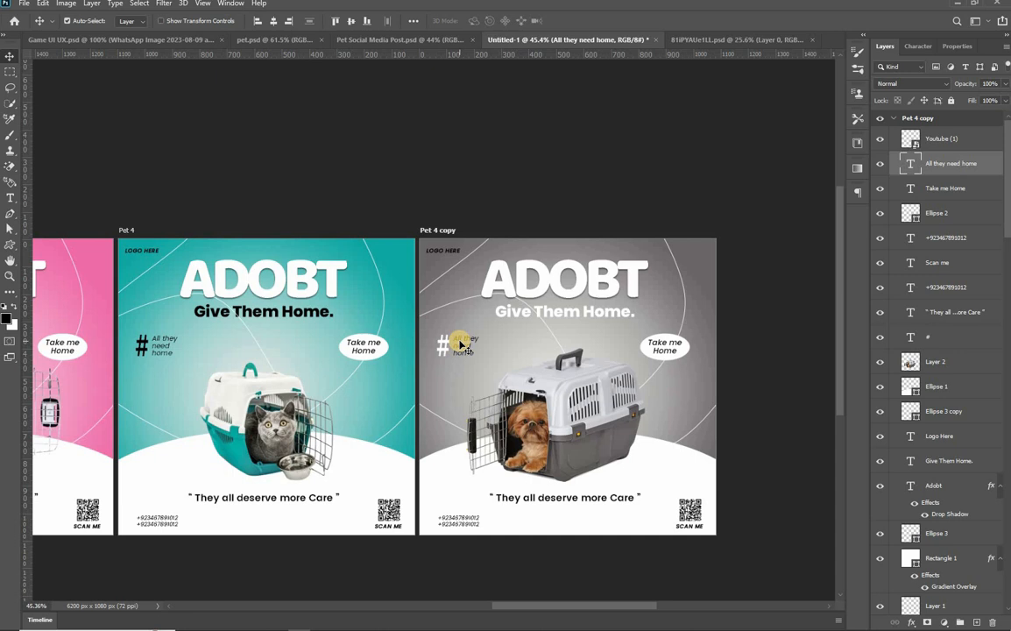
click(442, 254)
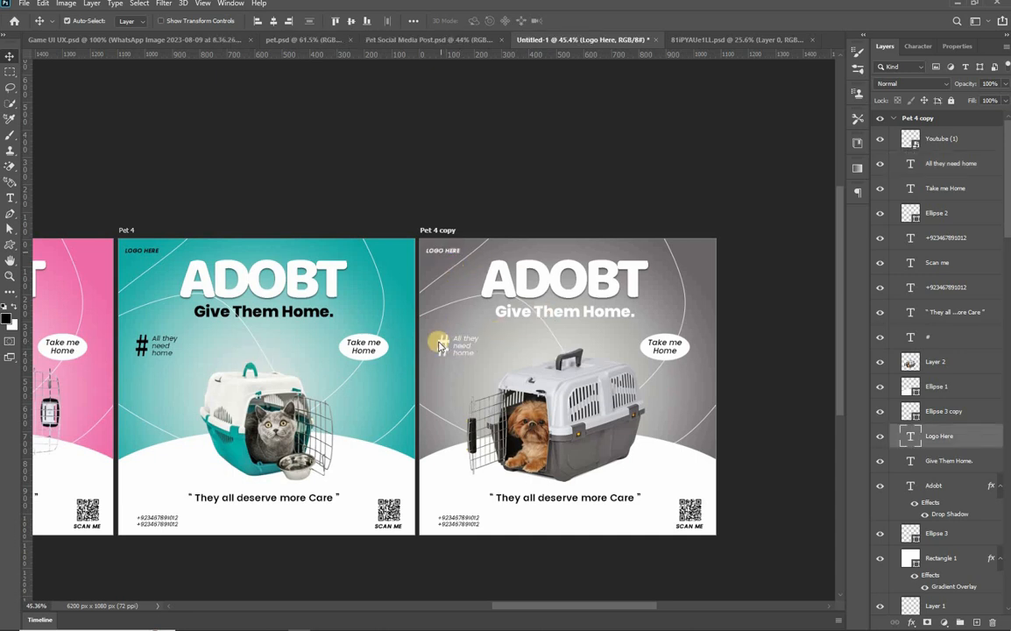
scroll(379, 401, down, 3)
key(ctrl+s)
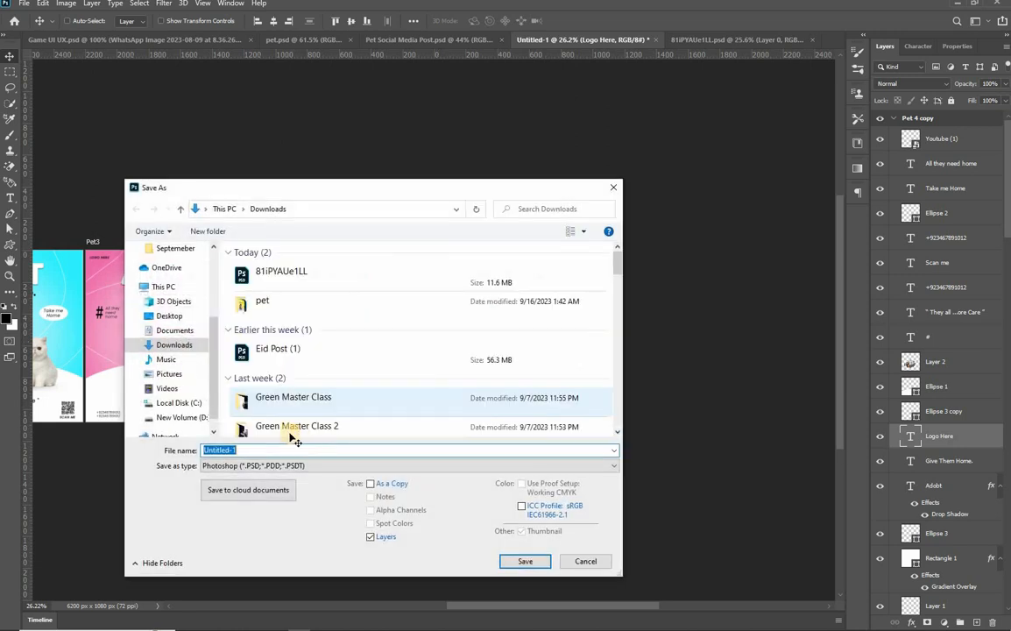
key(Escape)
scroll(387, 468, down, 3)
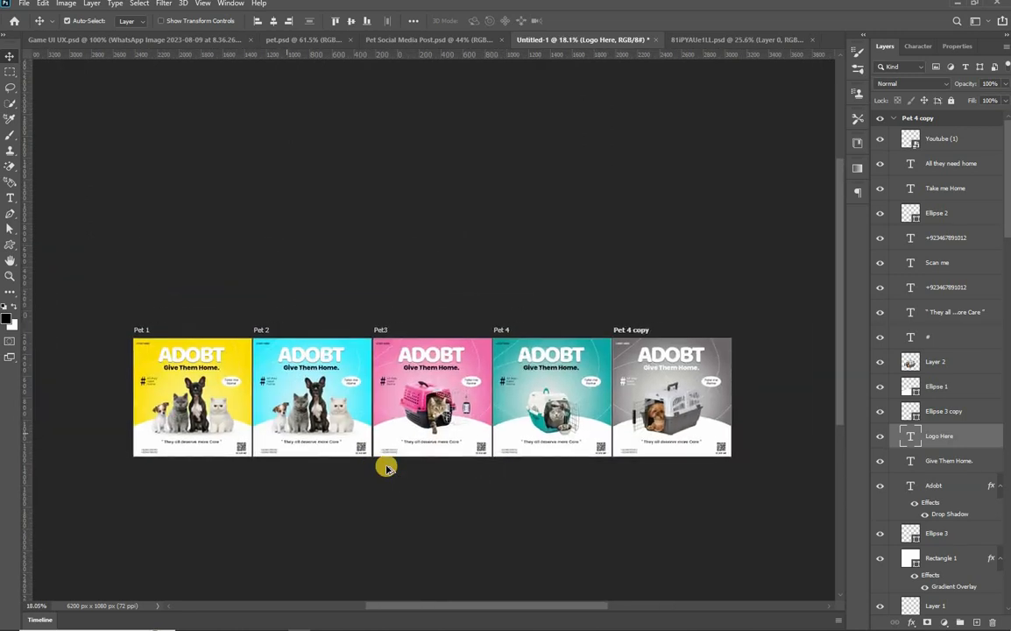
scroll(461, 298, up, 2)
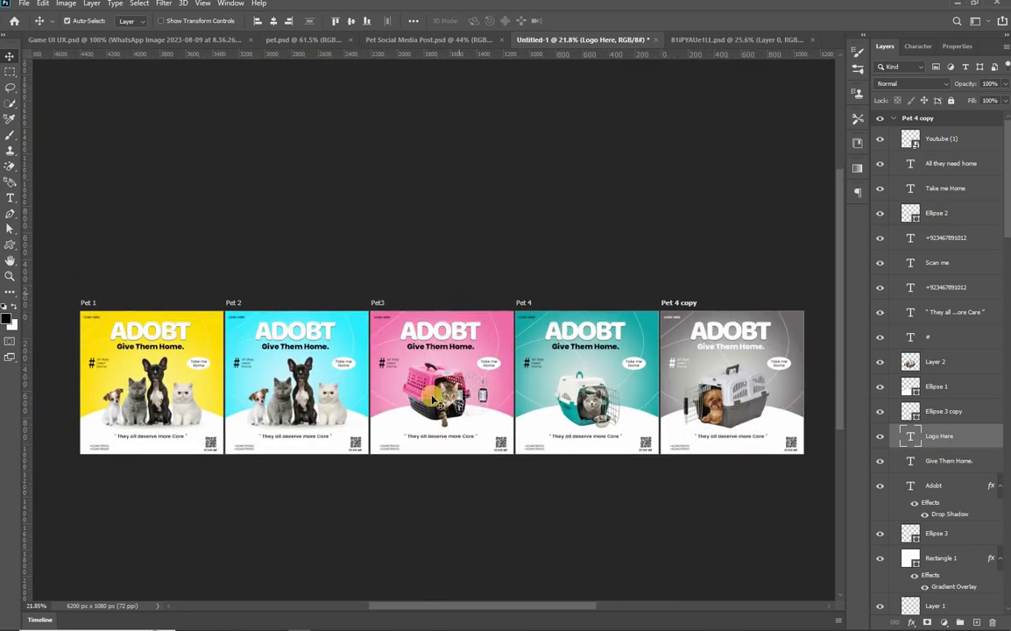